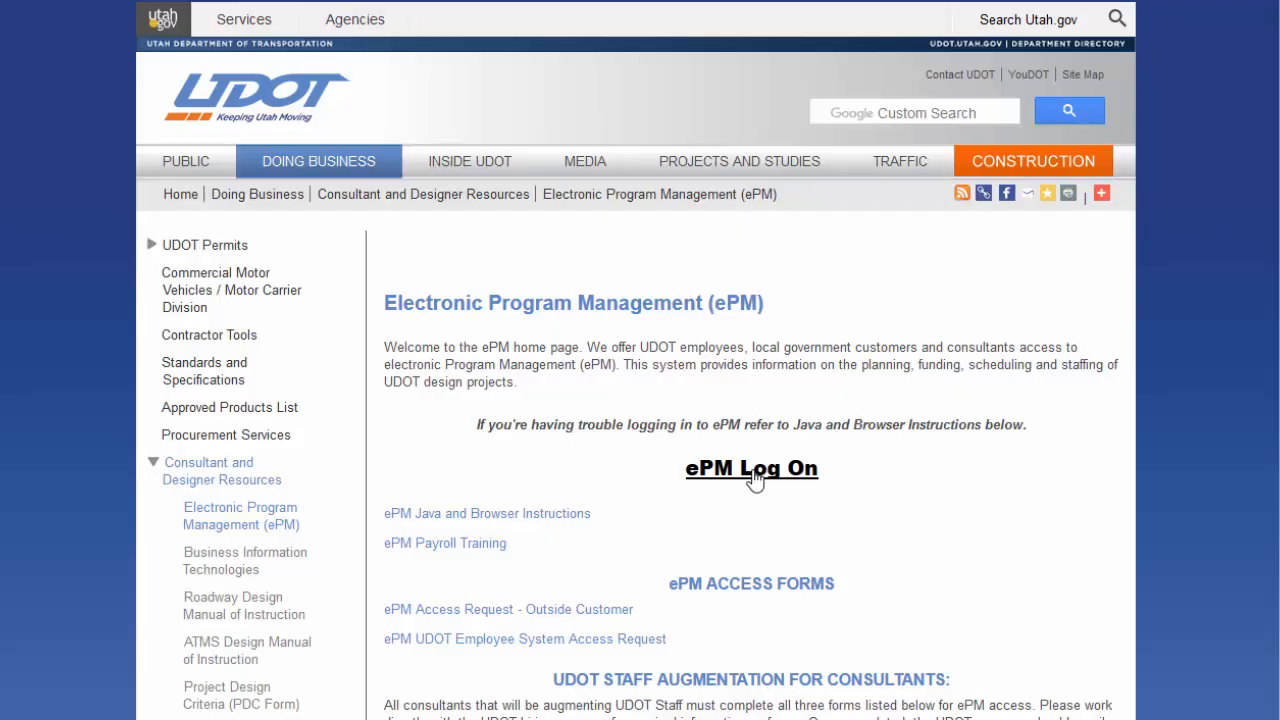
Step: Launch ePM from the UDOT ePM page and enter the consultant's user ID at sign-in
left_click(752, 470)
type("JENNIFER")
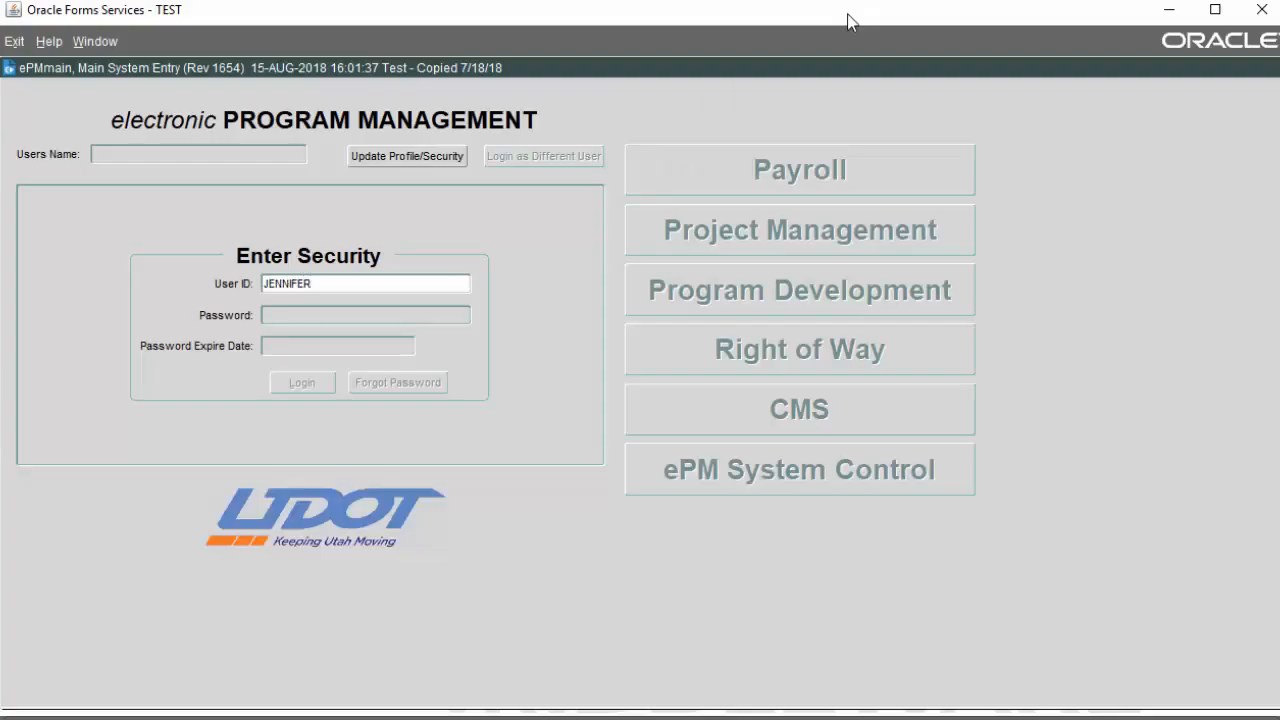
type("CS")
Step: Enter the account password to log in, then open the electronic CMS subsystem
key("Tab")
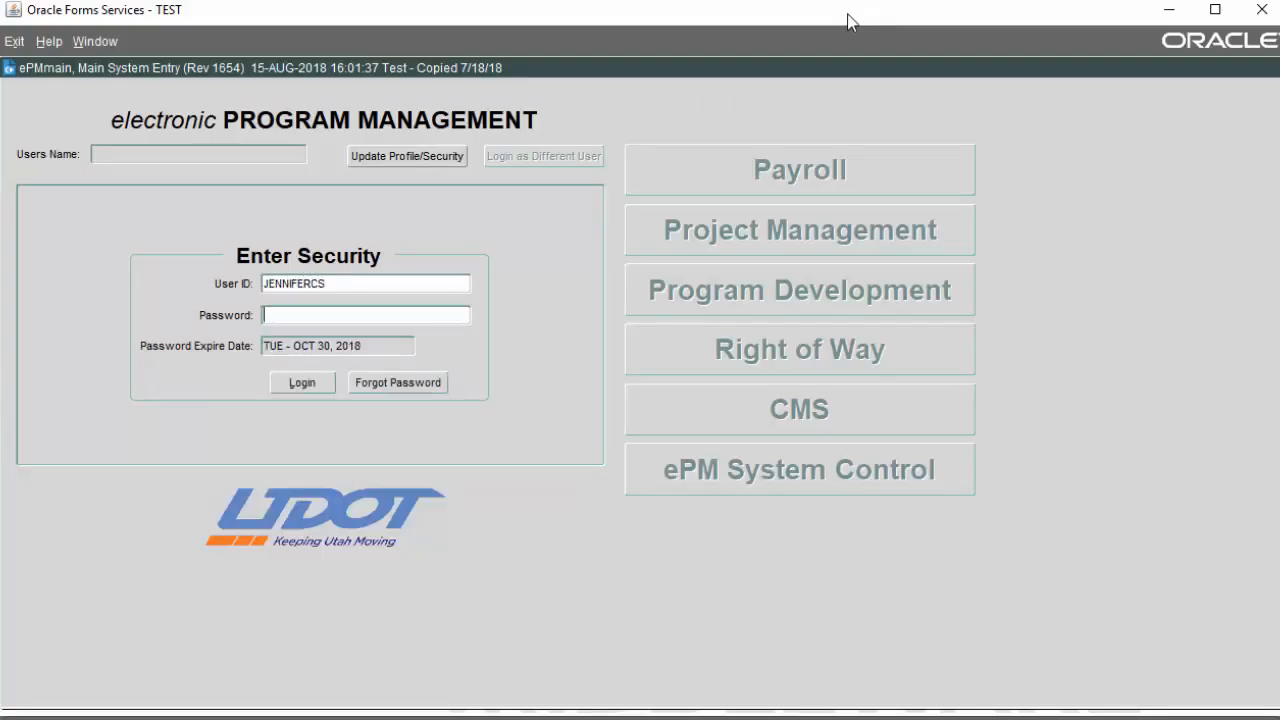
type("***********")
key("Return")
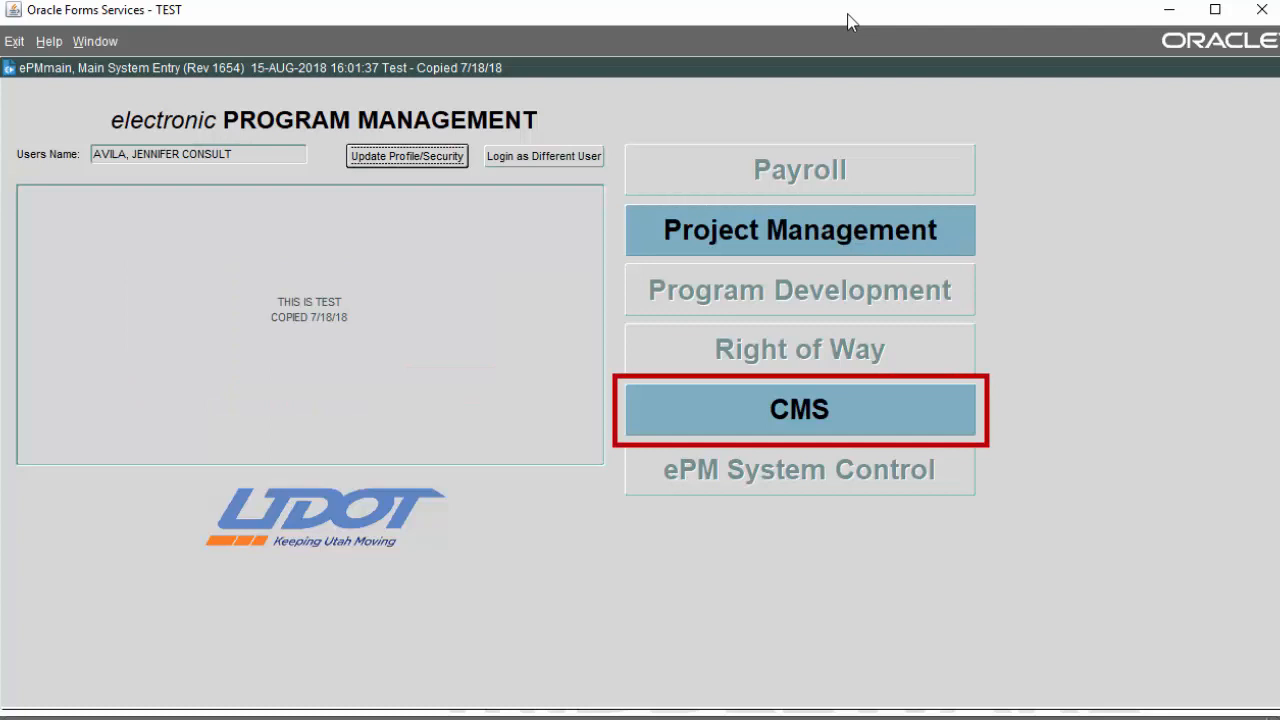
left_click(793, 409)
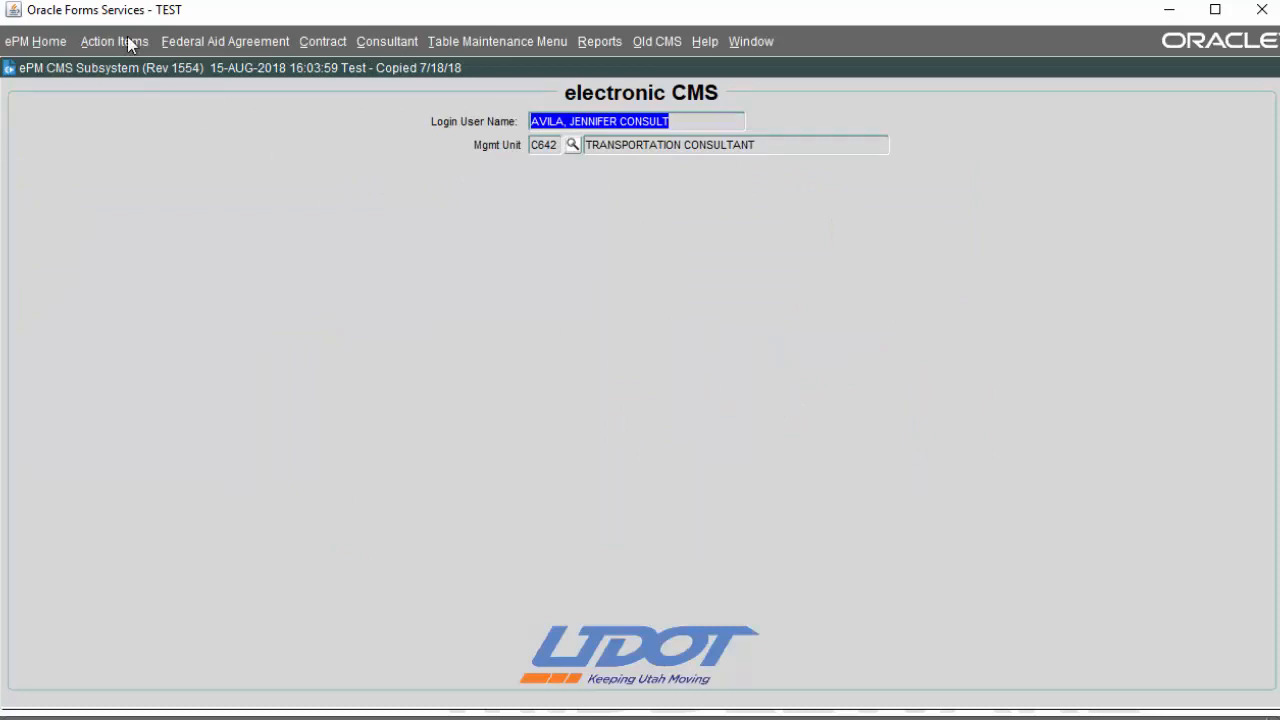
Step: Open 917 - CMS Invoice Status from the Contract menu and select the R2 On-Call, Test contract
left_click(323, 41)
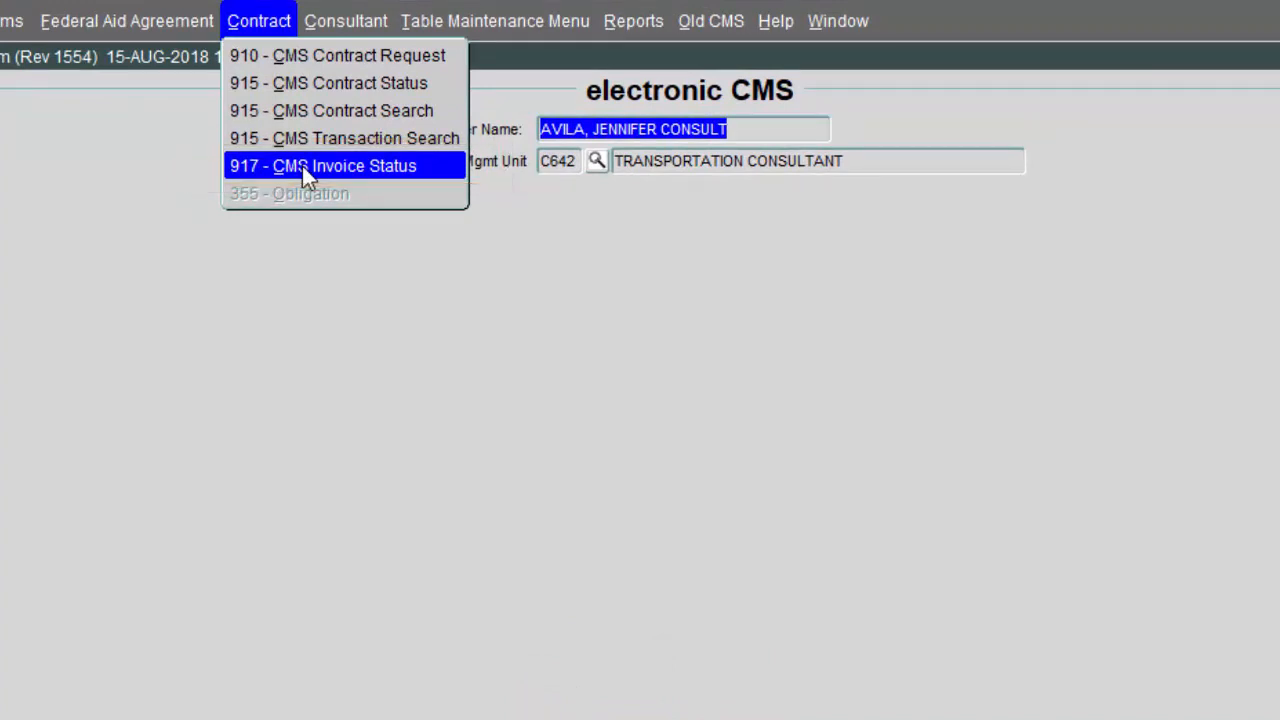
left_click(302, 166)
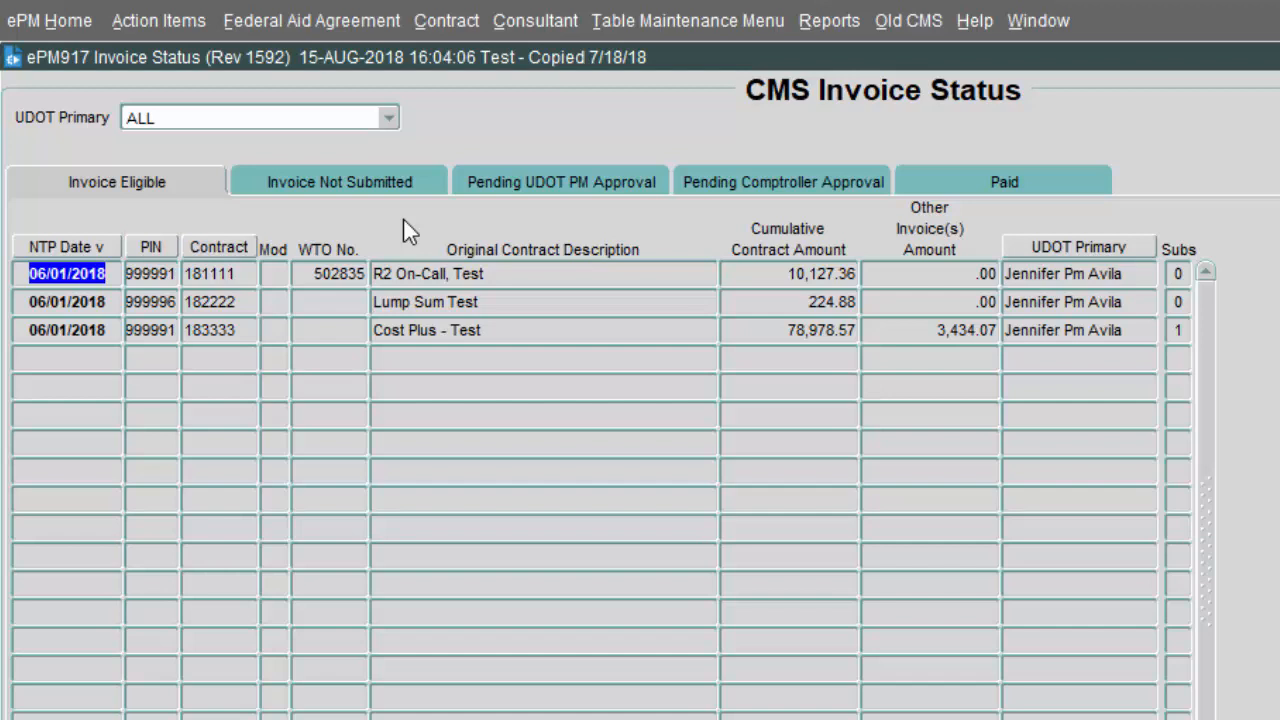
left_click(75, 275)
Step: Create invoice TEST-2 for contract 181111, 06/01/2018–06/30/2018, billed to REMITTENCE, and save the header
double_click(76, 274)
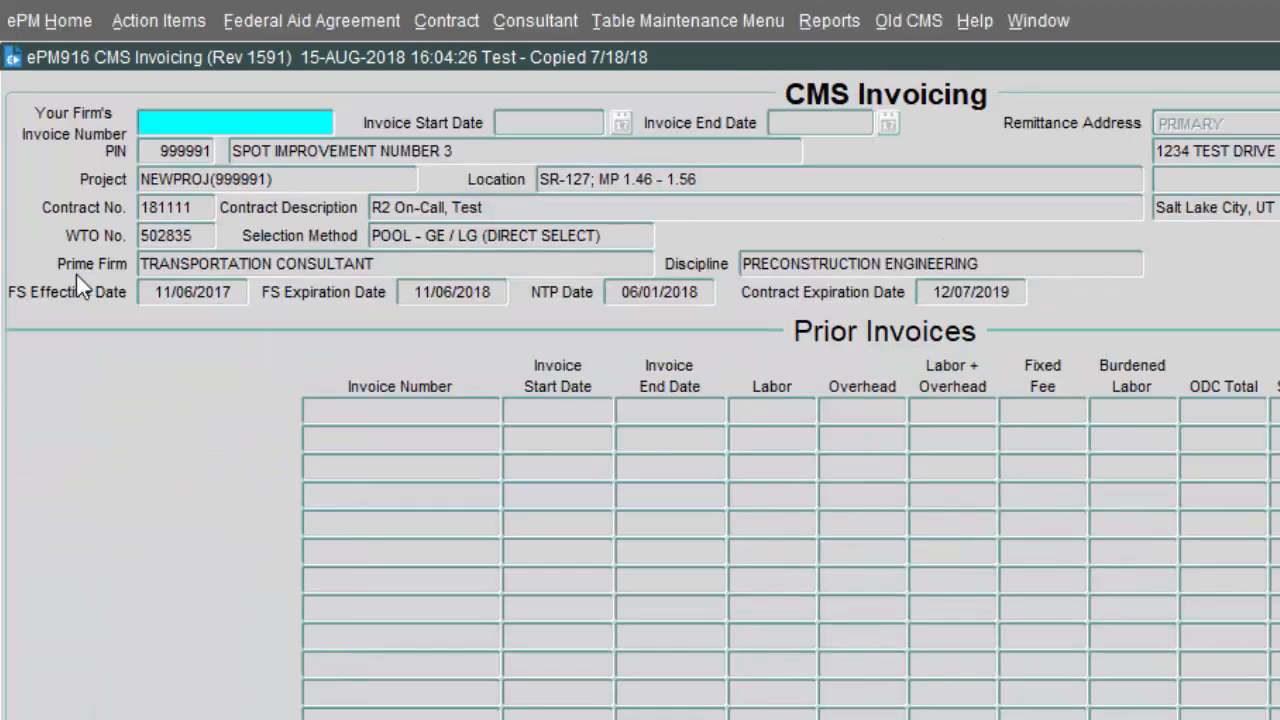
type("TEST")
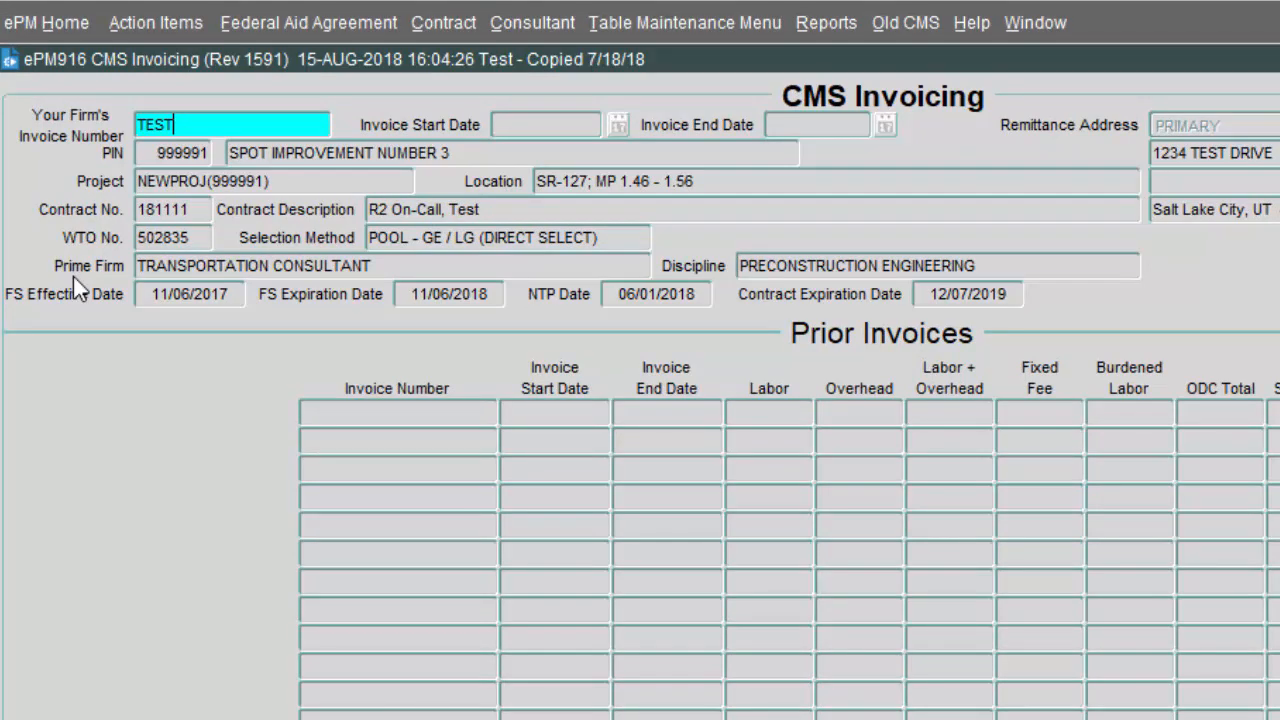
type("-2")
key("Tab")
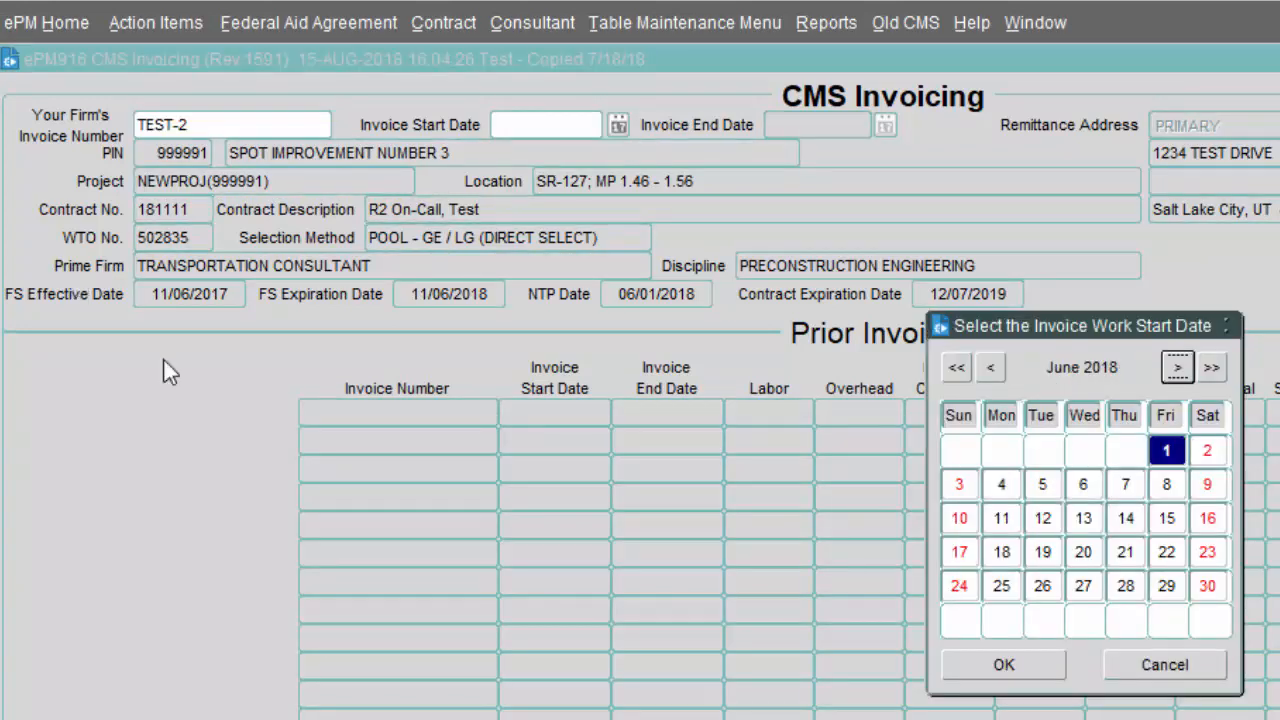
left_click(1019, 665)
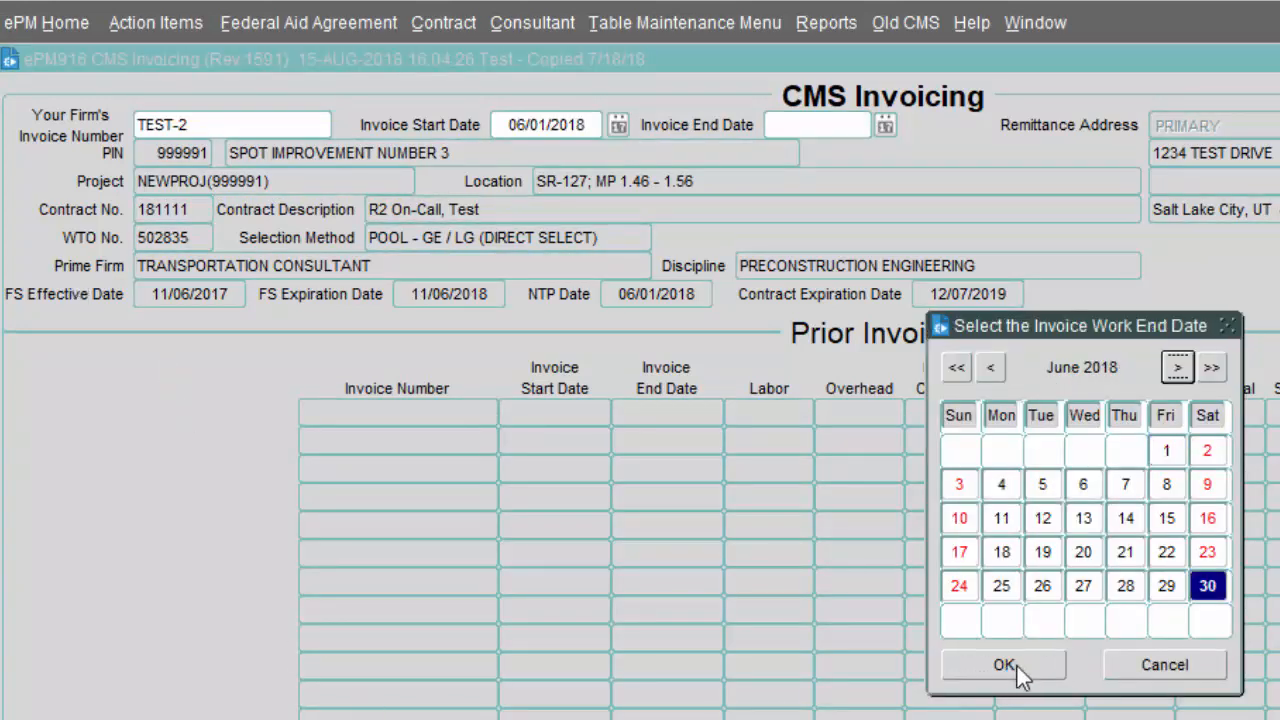
left_click(1022, 669)
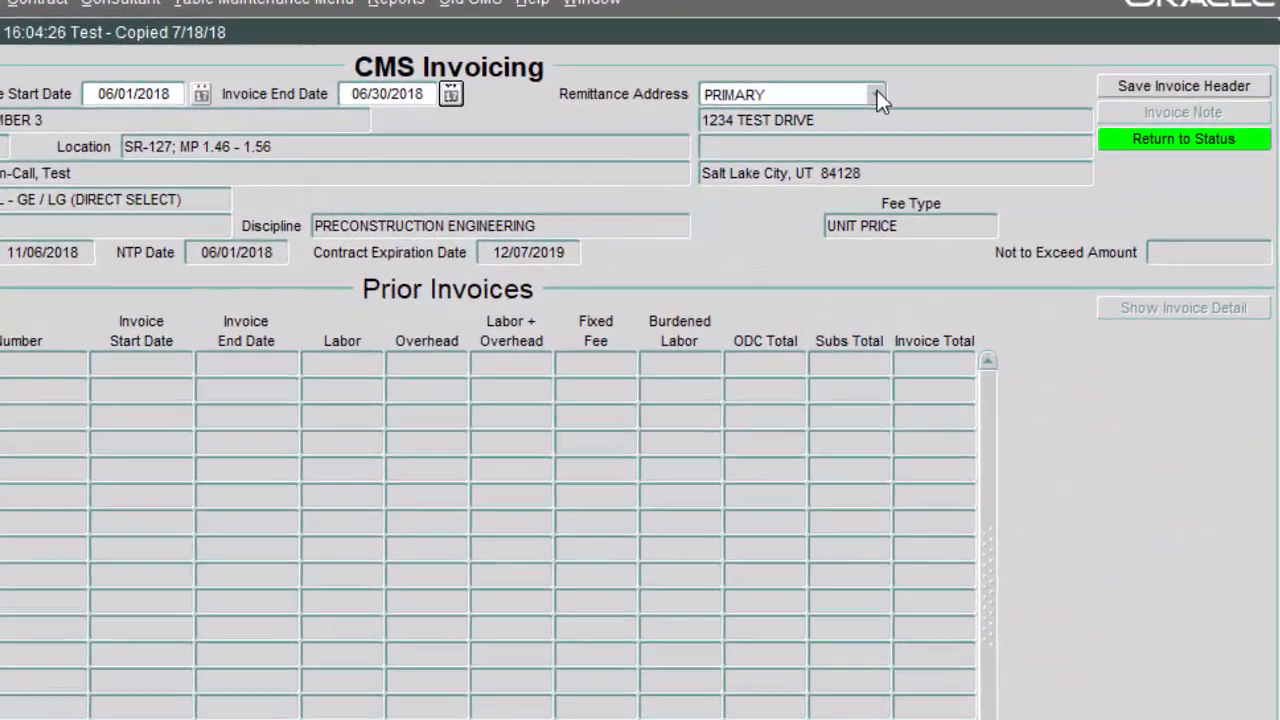
left_click(917, 104)
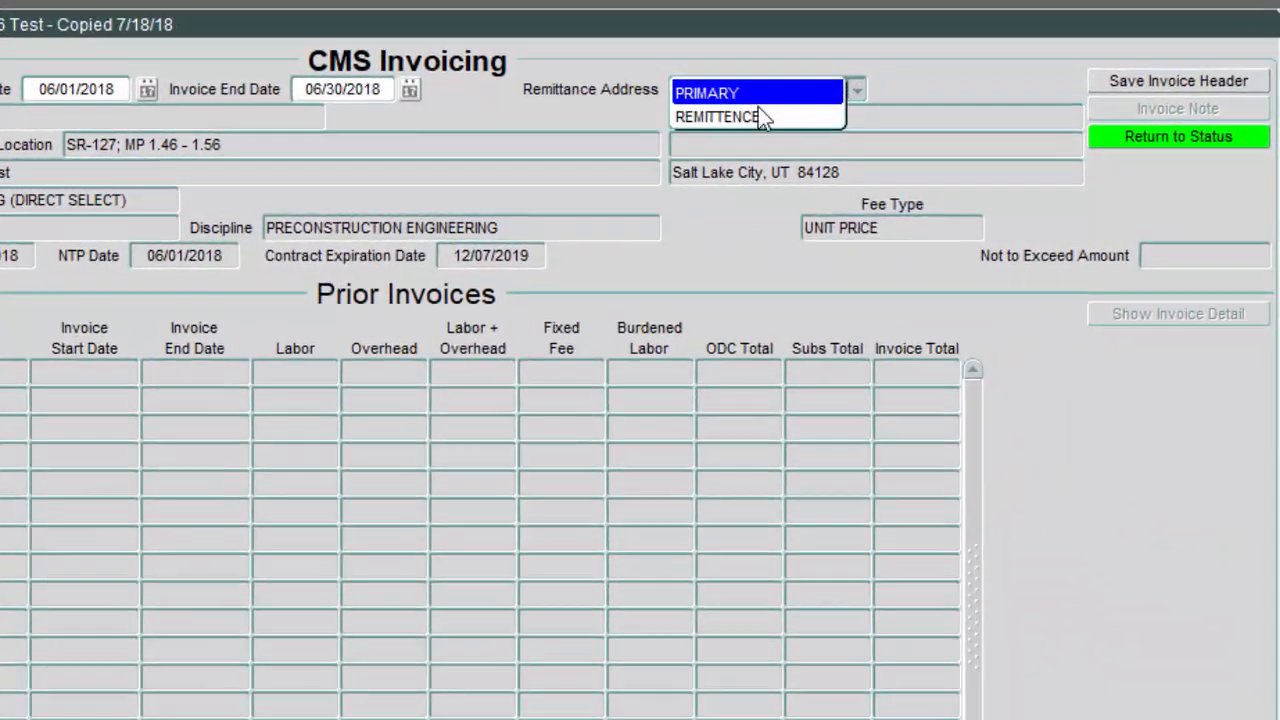
left_click(729, 120)
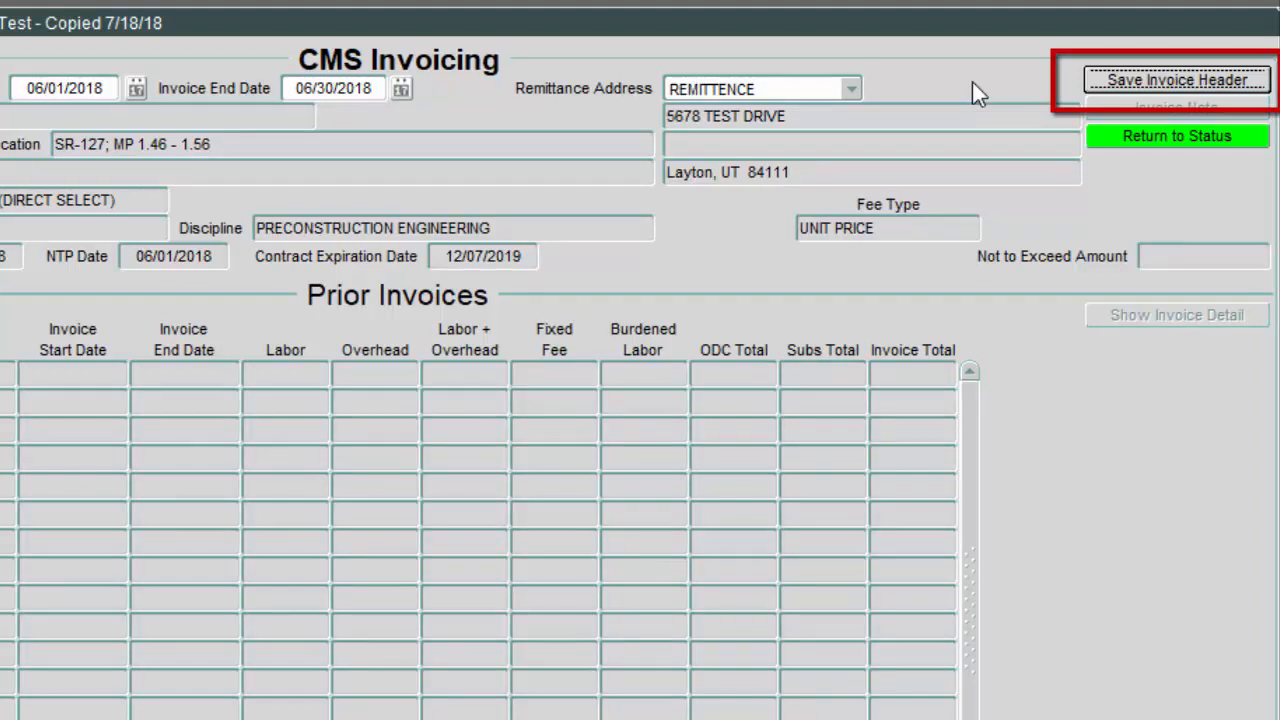
left_click(1136, 80)
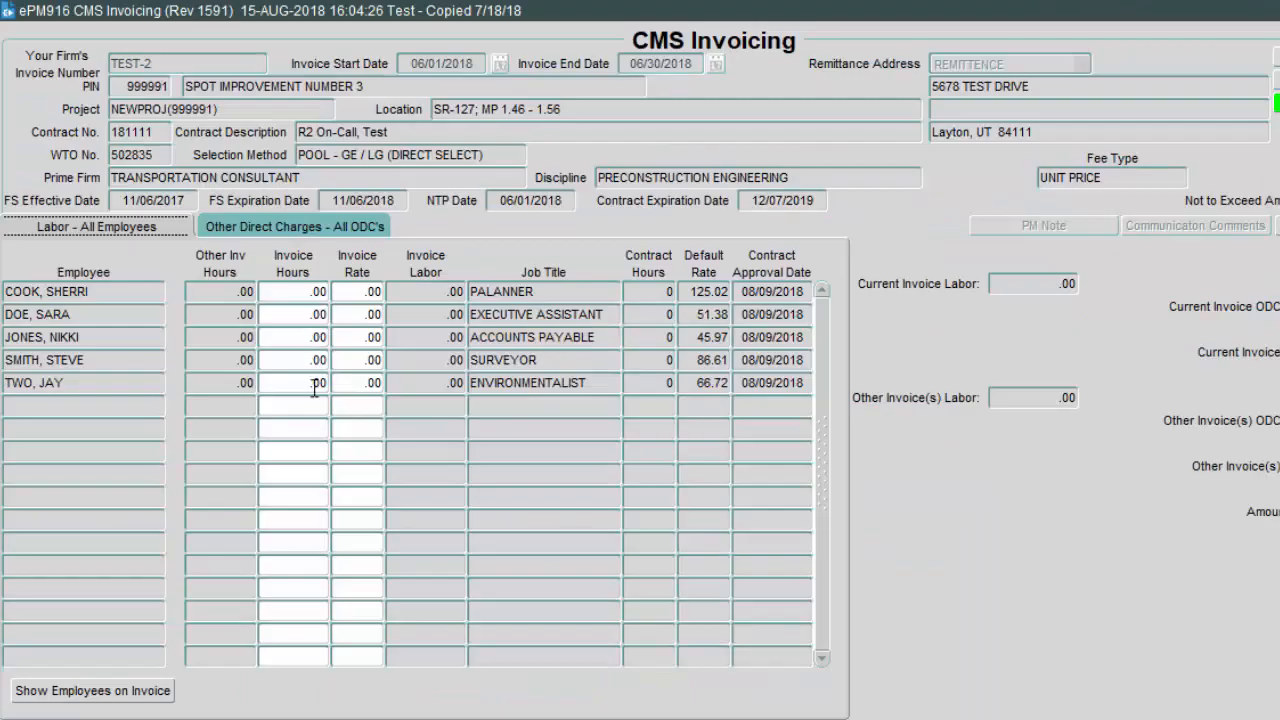
Step: Enter 12 invoice hours for the environmentalist and 25 for the surveyor
left_click(313, 385)
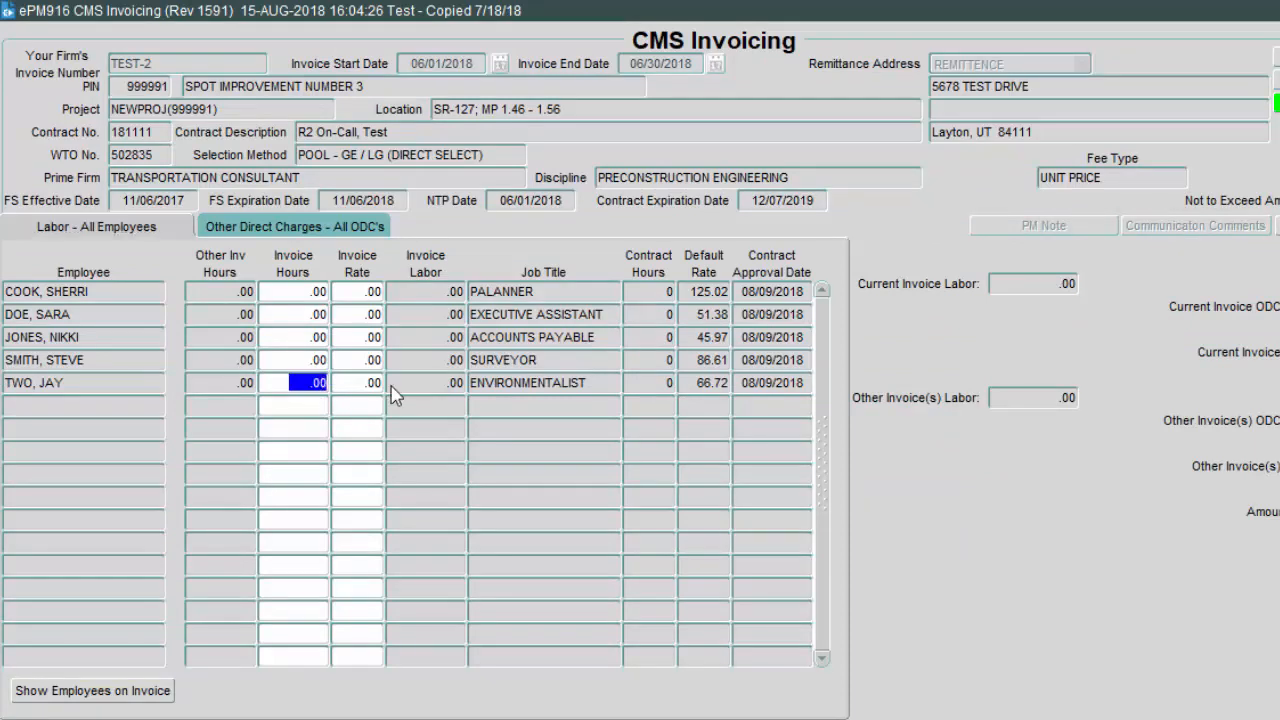
type("12")
left_click(375, 393)
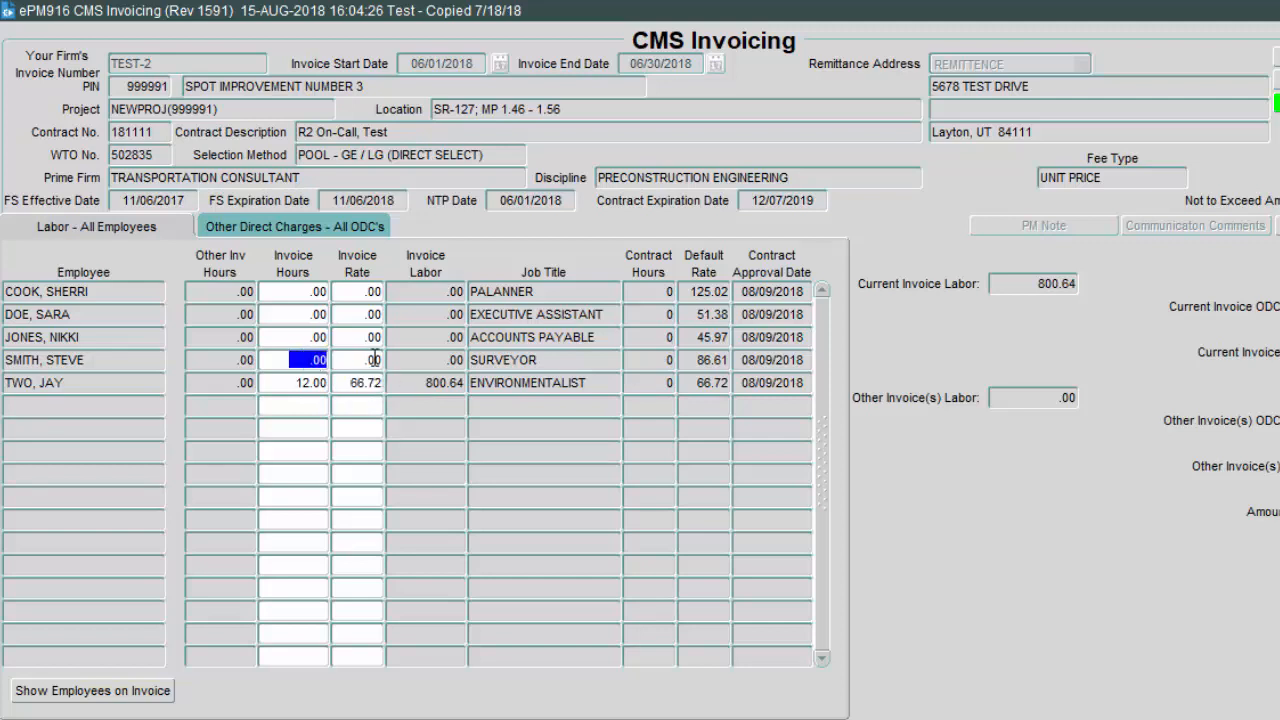
type("25")
left_click(372, 360)
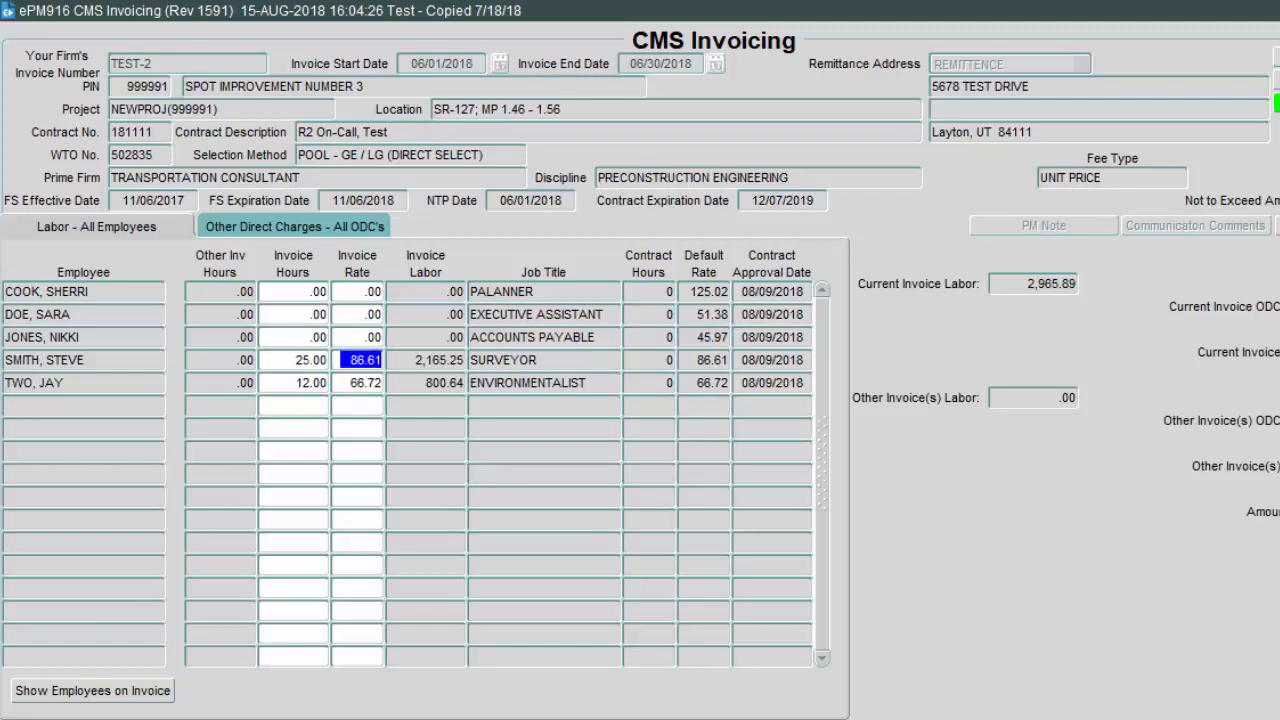
Step: List only employees billed on this invoice, then bring up the Other Direct Charges grid
left_click(108, 692)
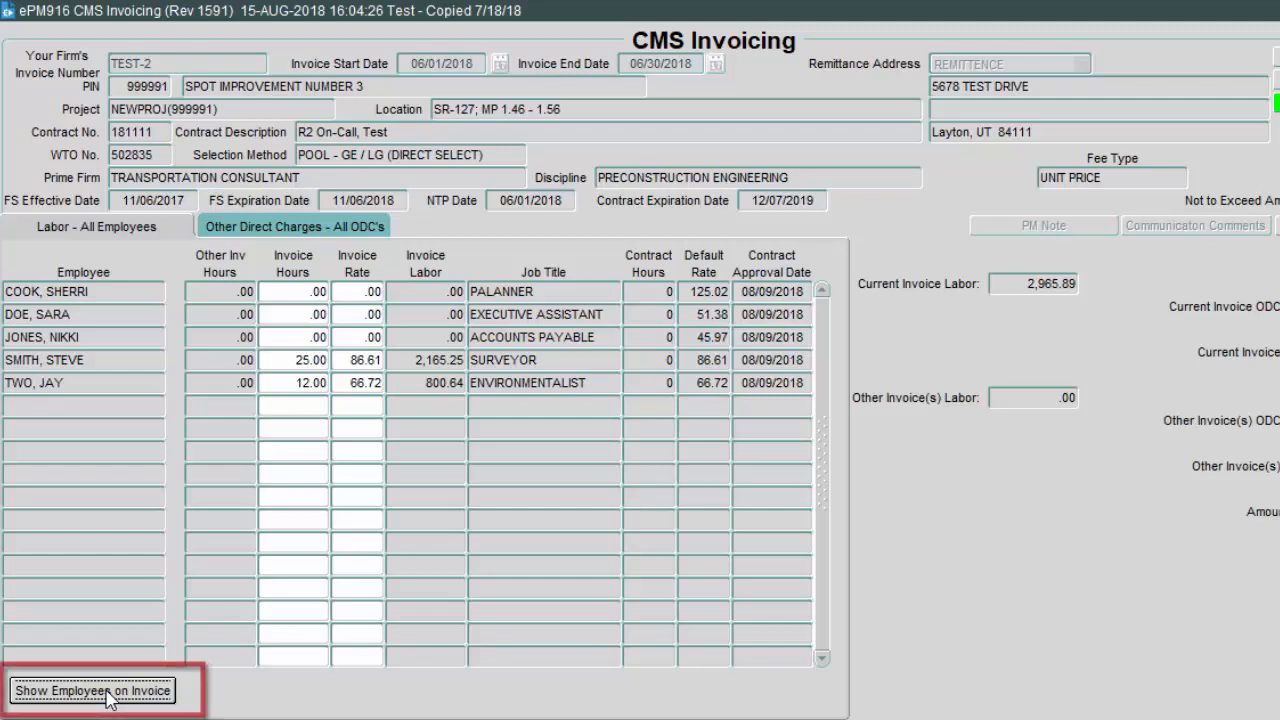
left_click(92, 690)
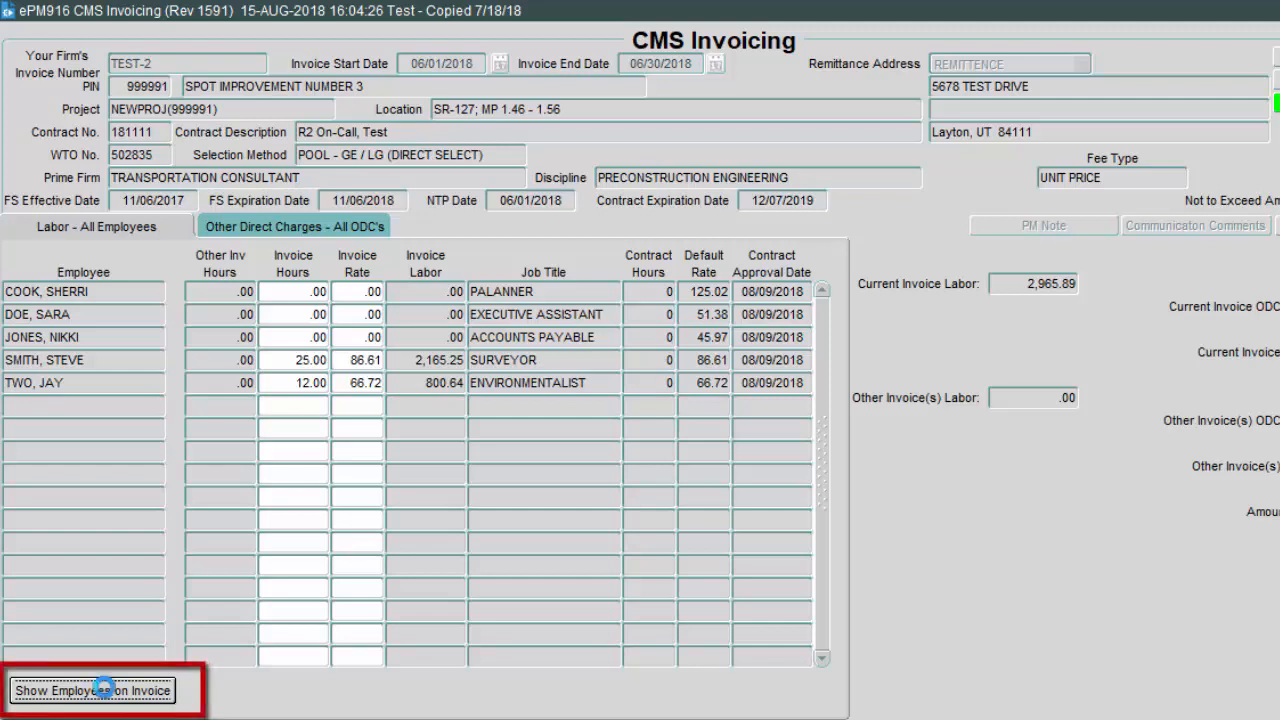
left_click(277, 230)
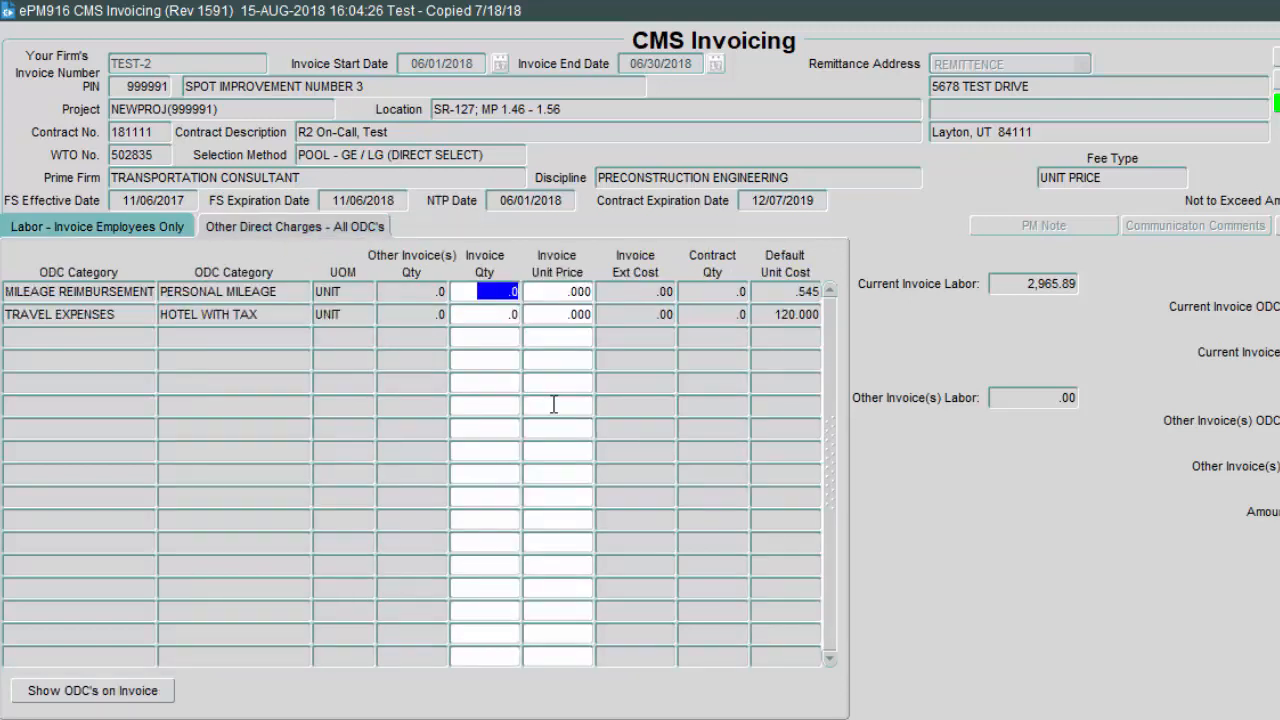
Step: Bill 66 units of personal mileage on the Other Direct Charges grid
type("66")
key("Tab")
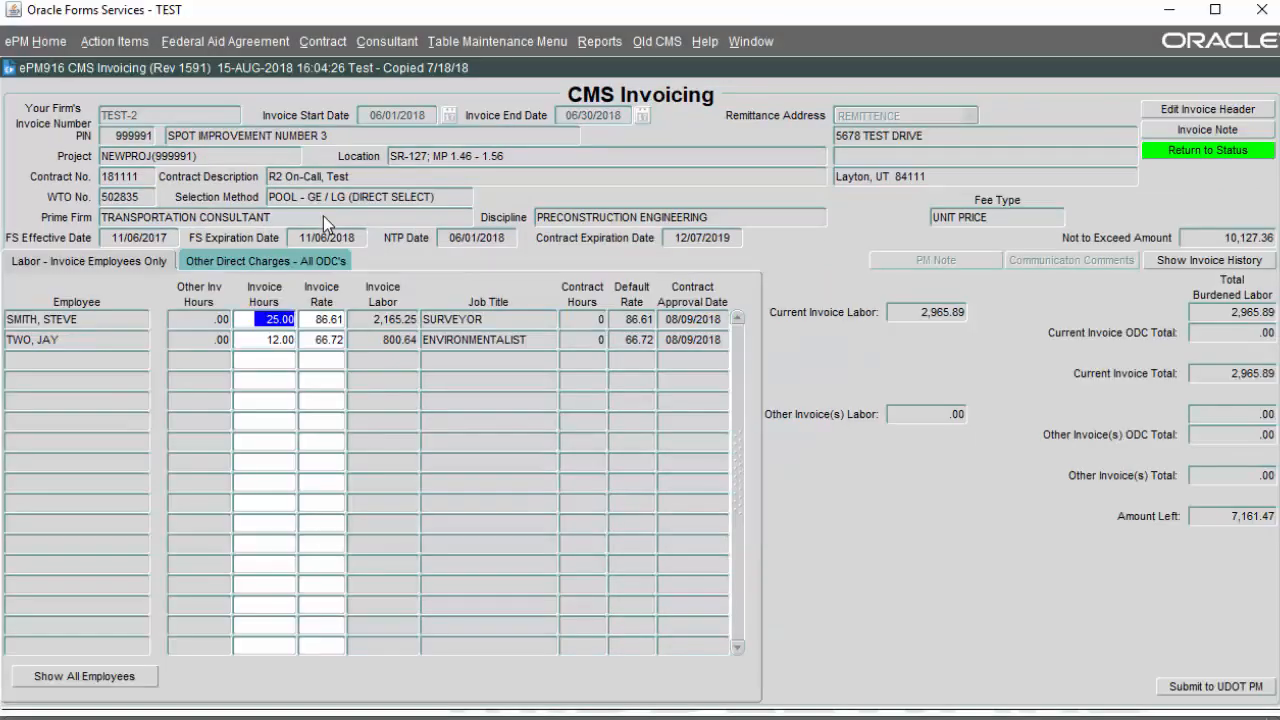
left_click(247, 263)
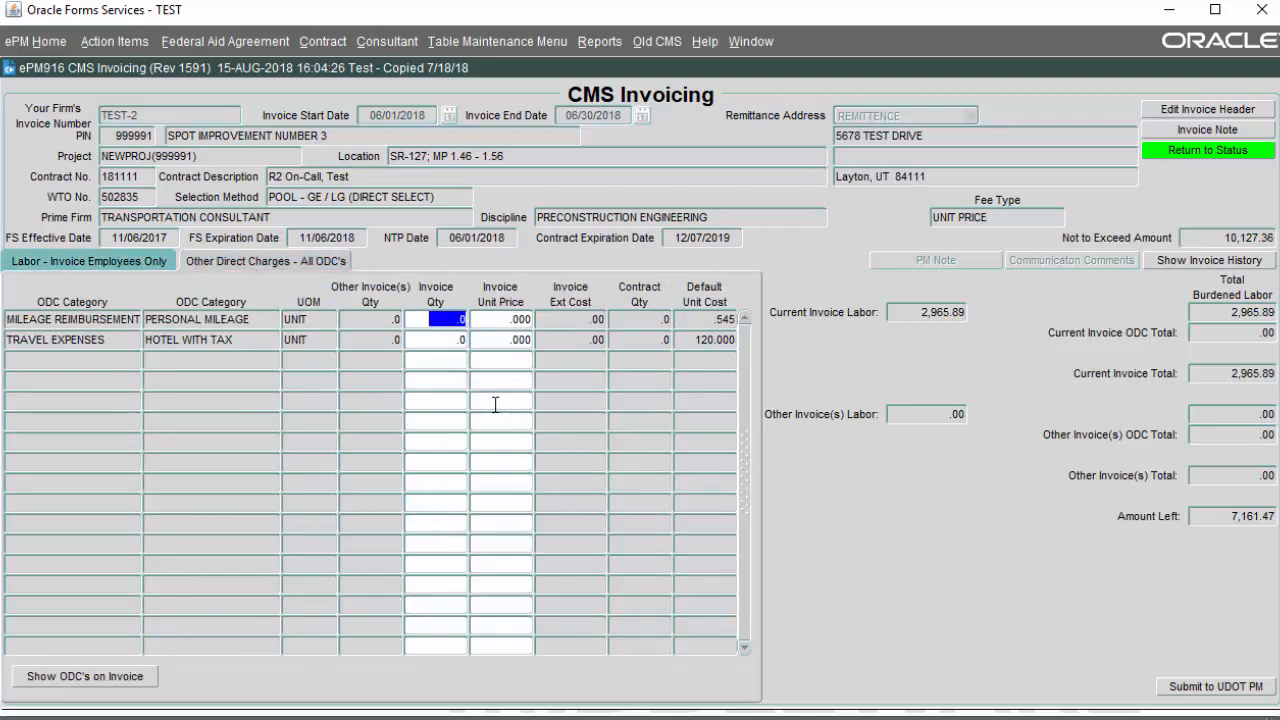
type("66")
key("Tab")
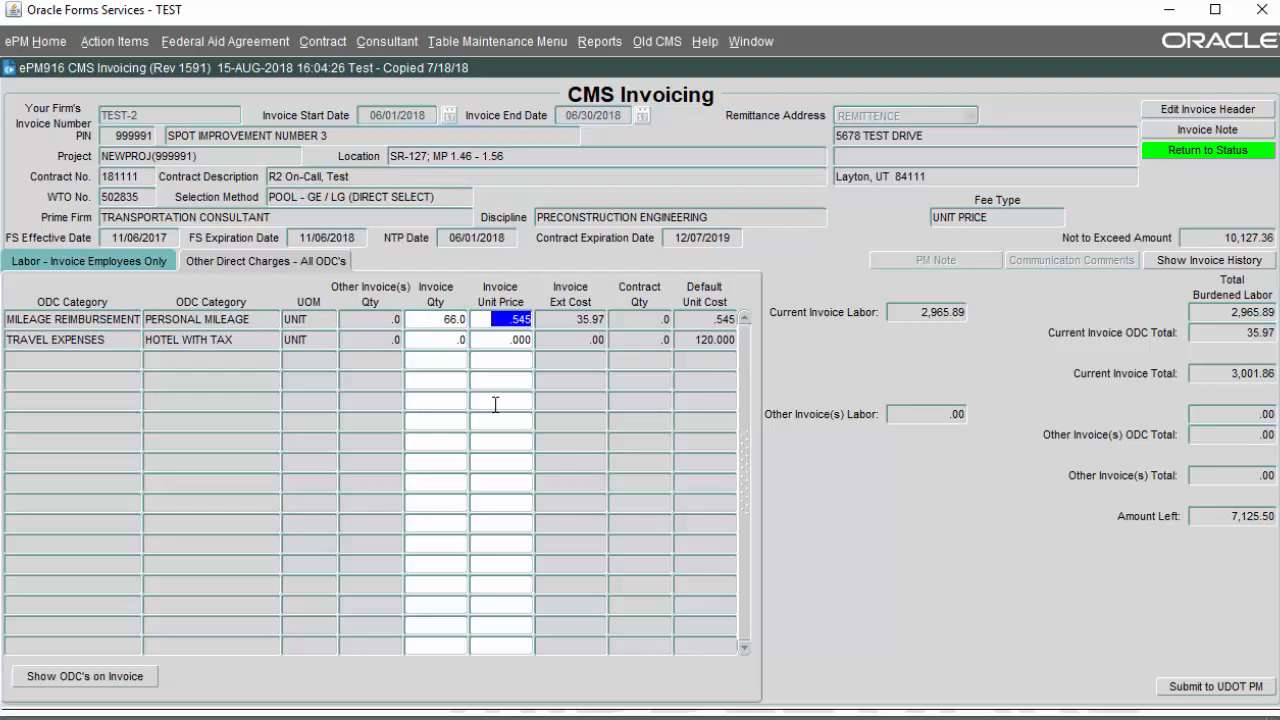
Step: Bill one hotel-with-tax at 116.89 and show only ODCs on this invoice
key("Tab")
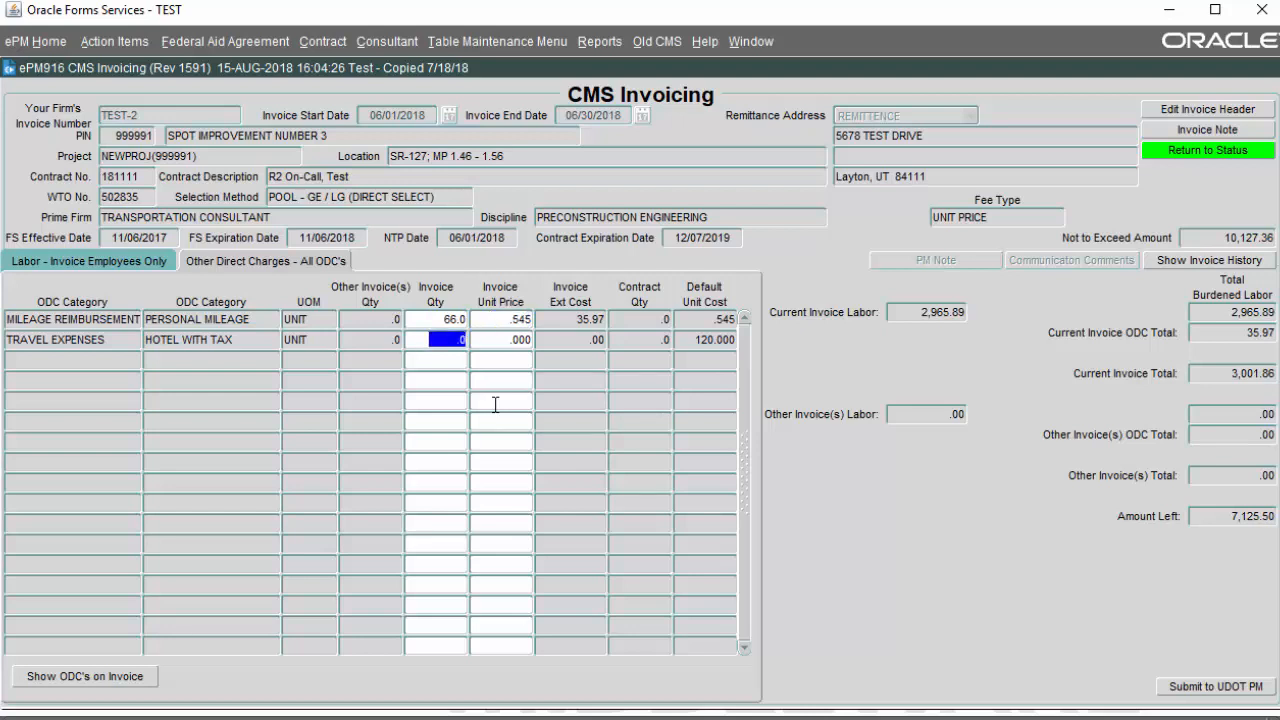
type("1")
key("Tab")
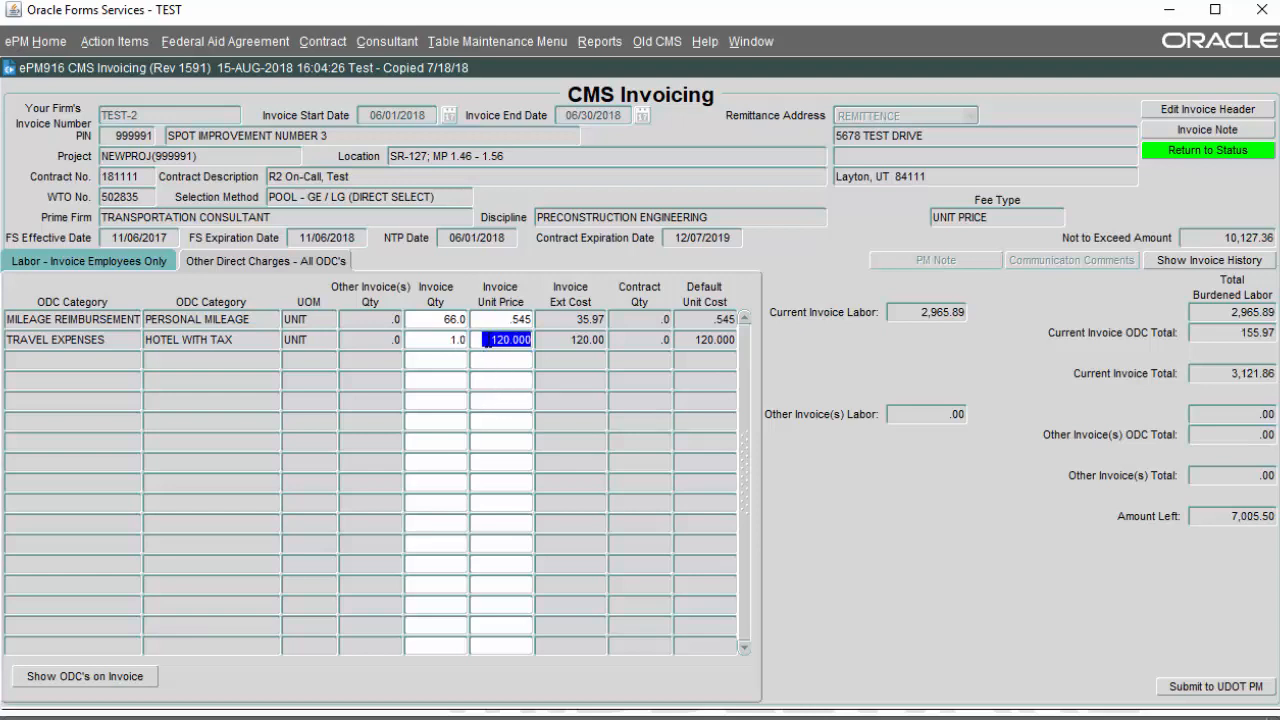
type("116.89")
key("shift+Tab")
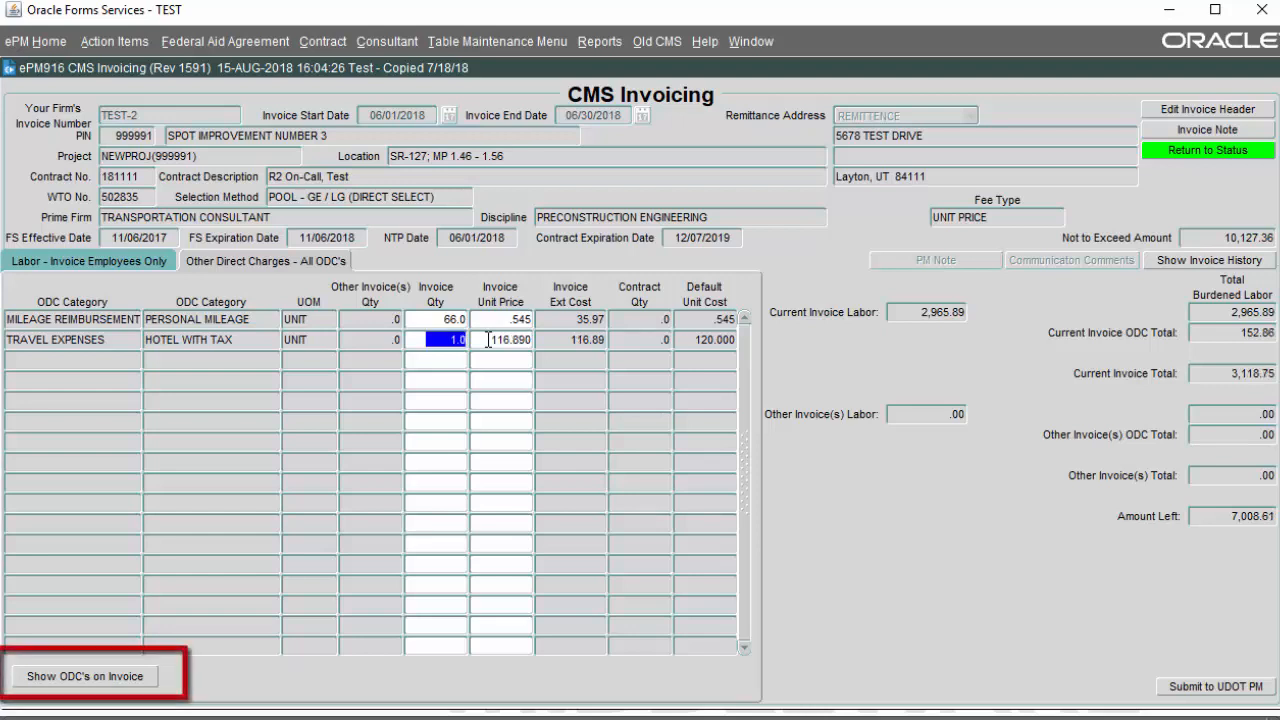
left_click(119, 688)
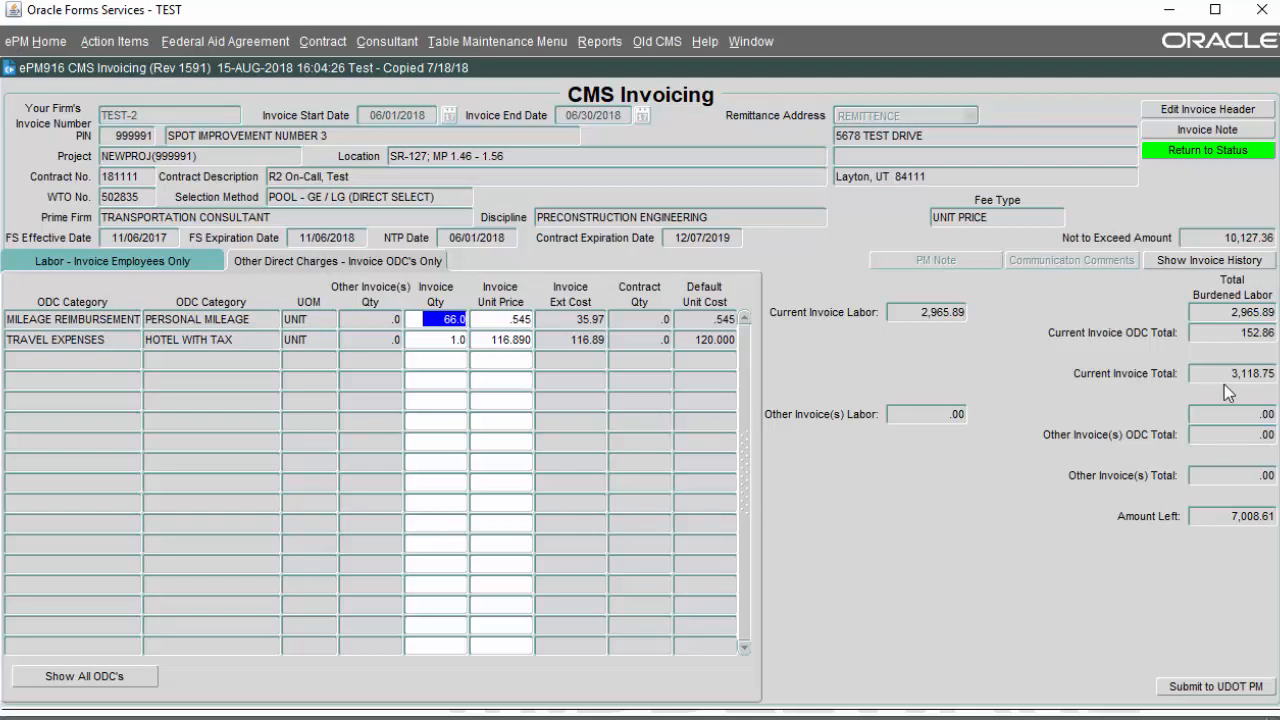
left_click(1174, 131)
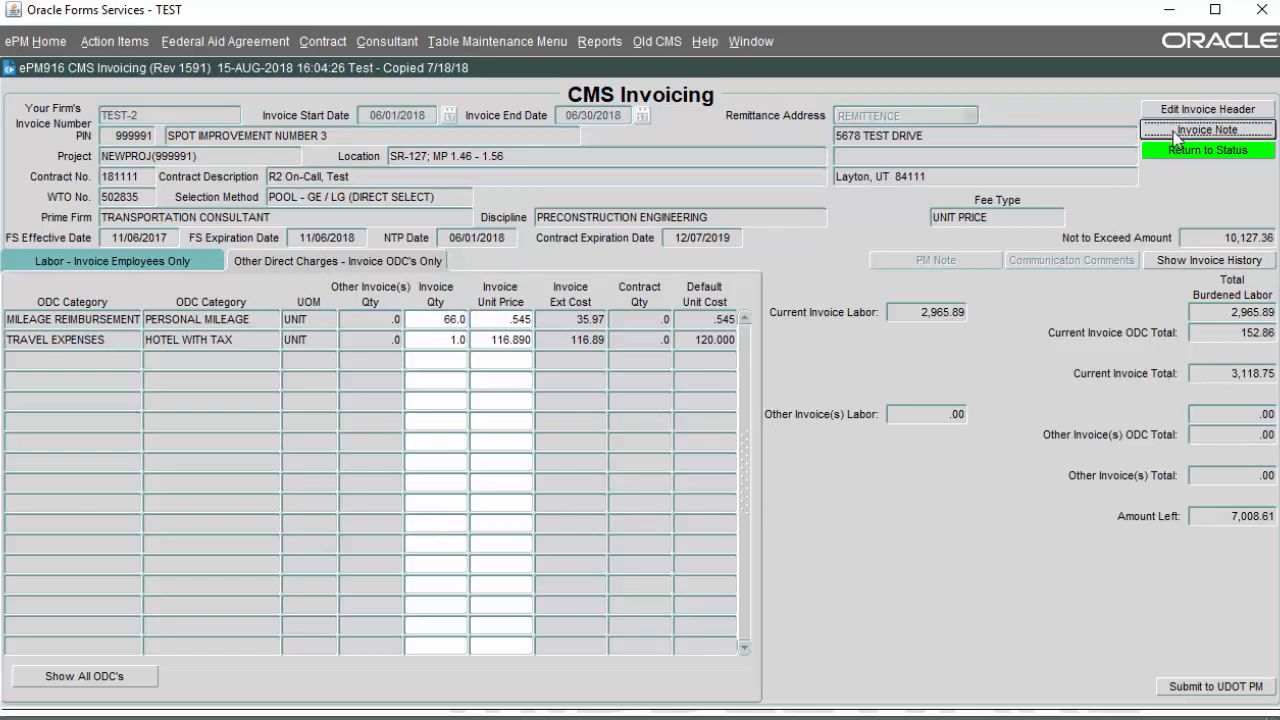
Step: Write 'Invoice Note' as the invoice note, without the trailing dash, and save it
type("Inv")
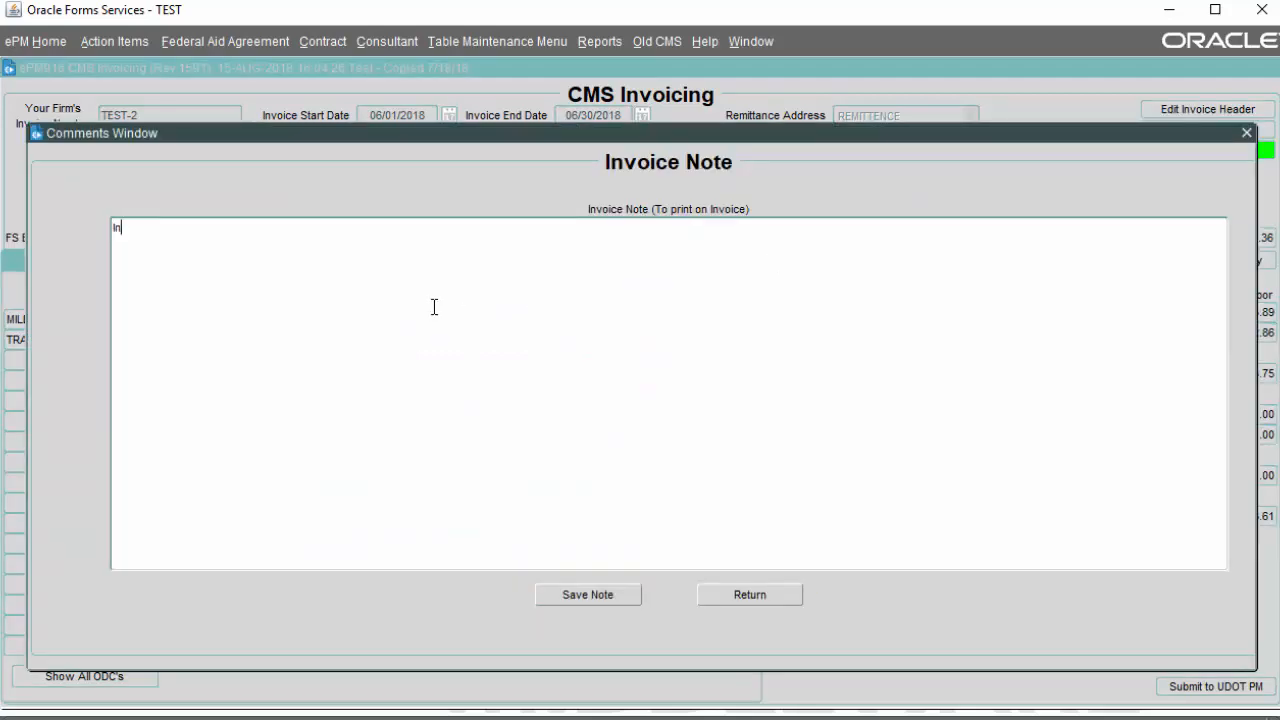
type("oice Note -")
key("BackSpace")
key("BackSpace")
left_click(594, 600)
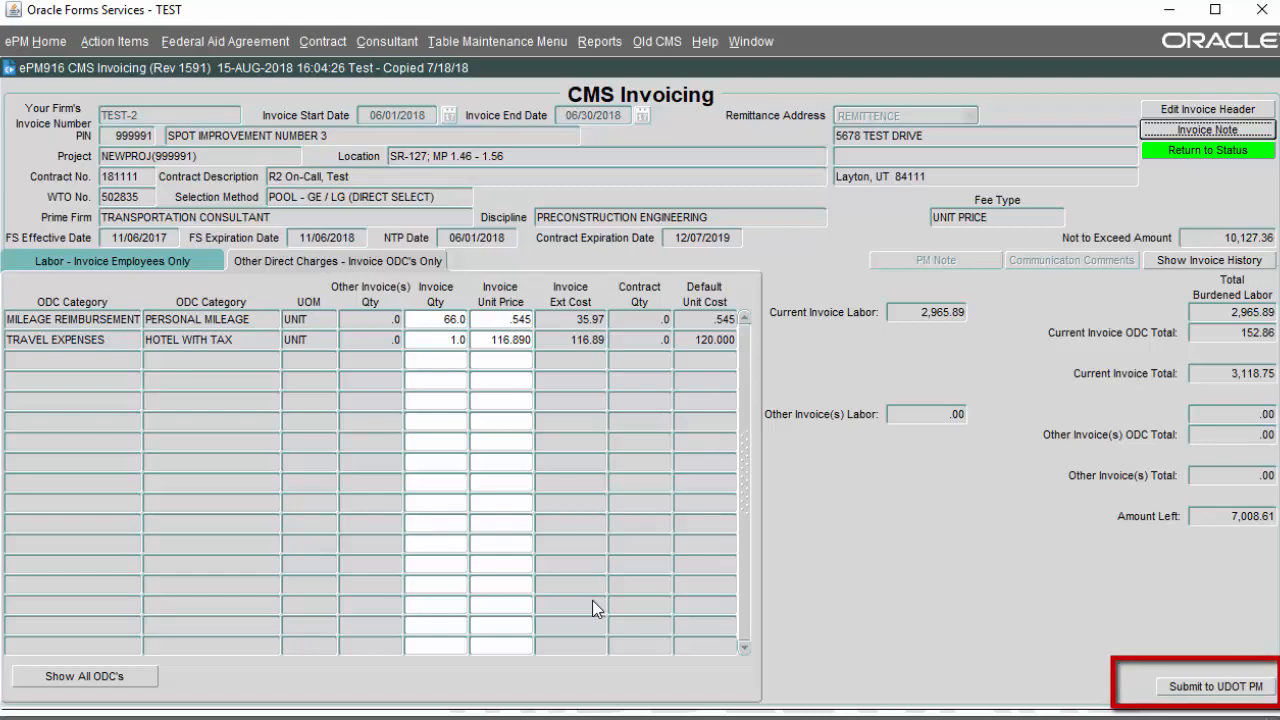
Step: Start the UDOT PM submission, upload Invoice and Backup Doc.pdf, and begin the PM comment
left_click(1211, 688)
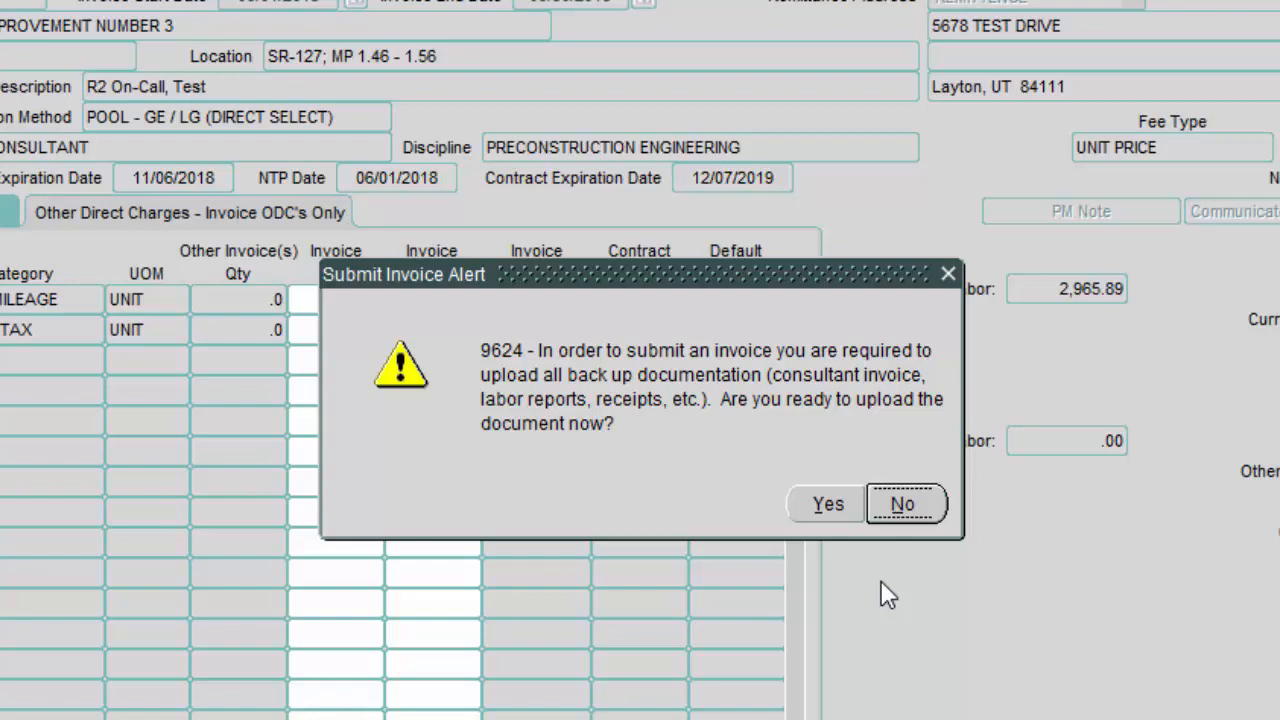
left_click(825, 515)
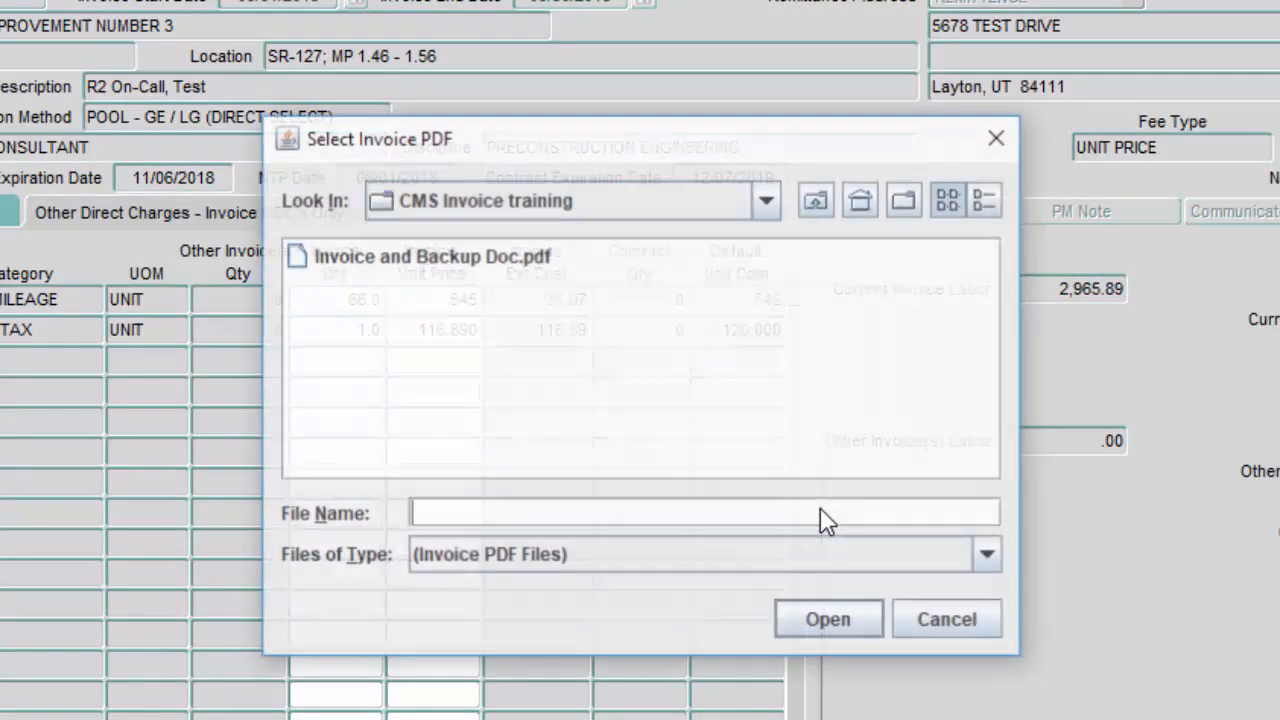
double_click(420, 268)
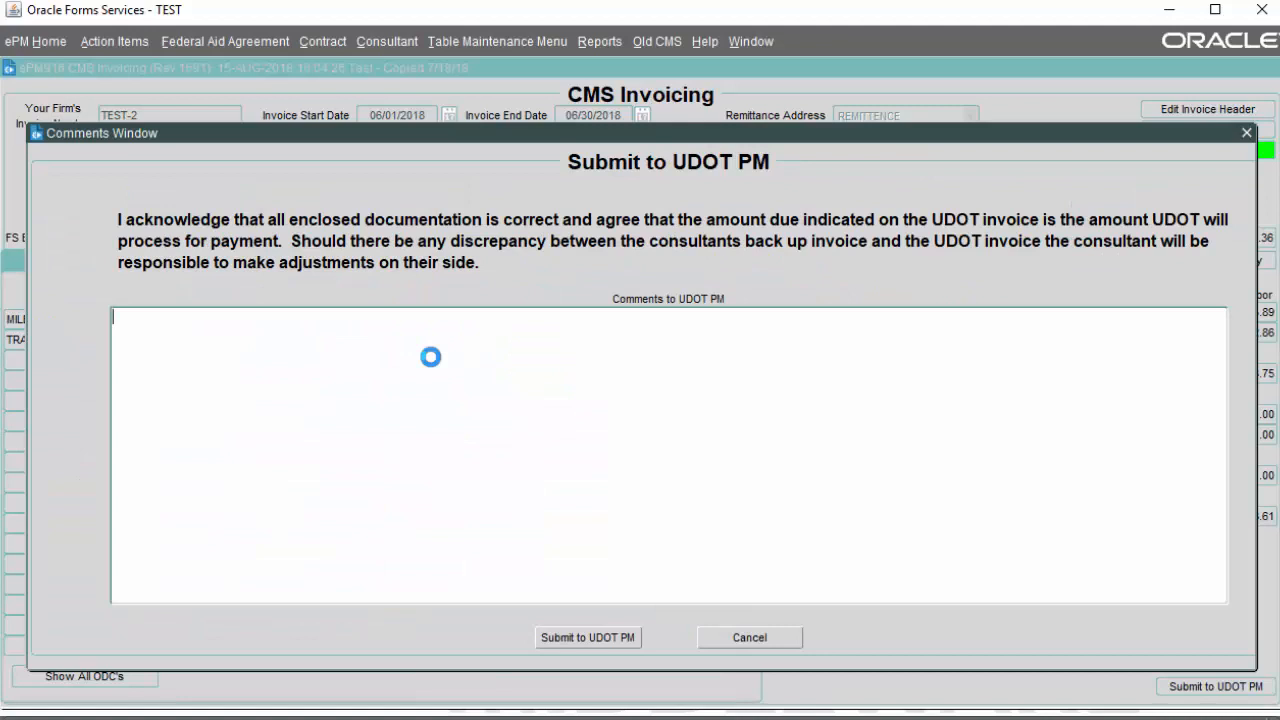
type("Not")
type(" required, but will show ")
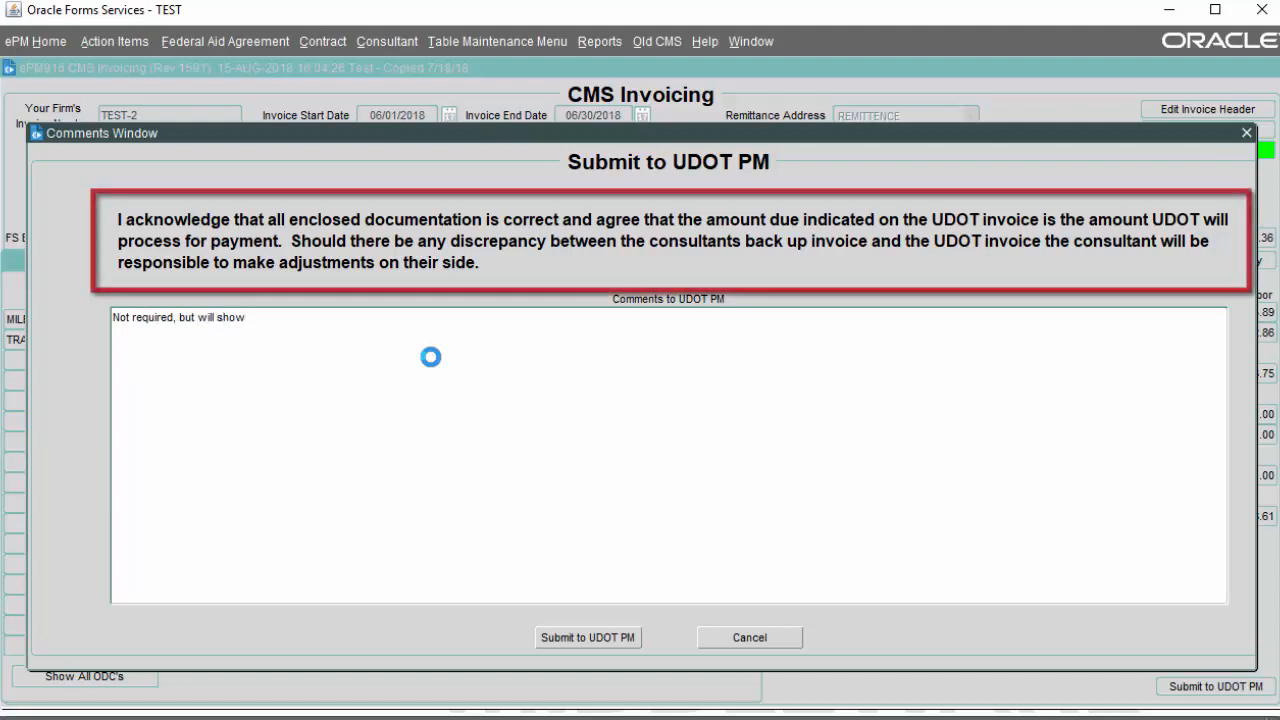
type("in cmail and comm")
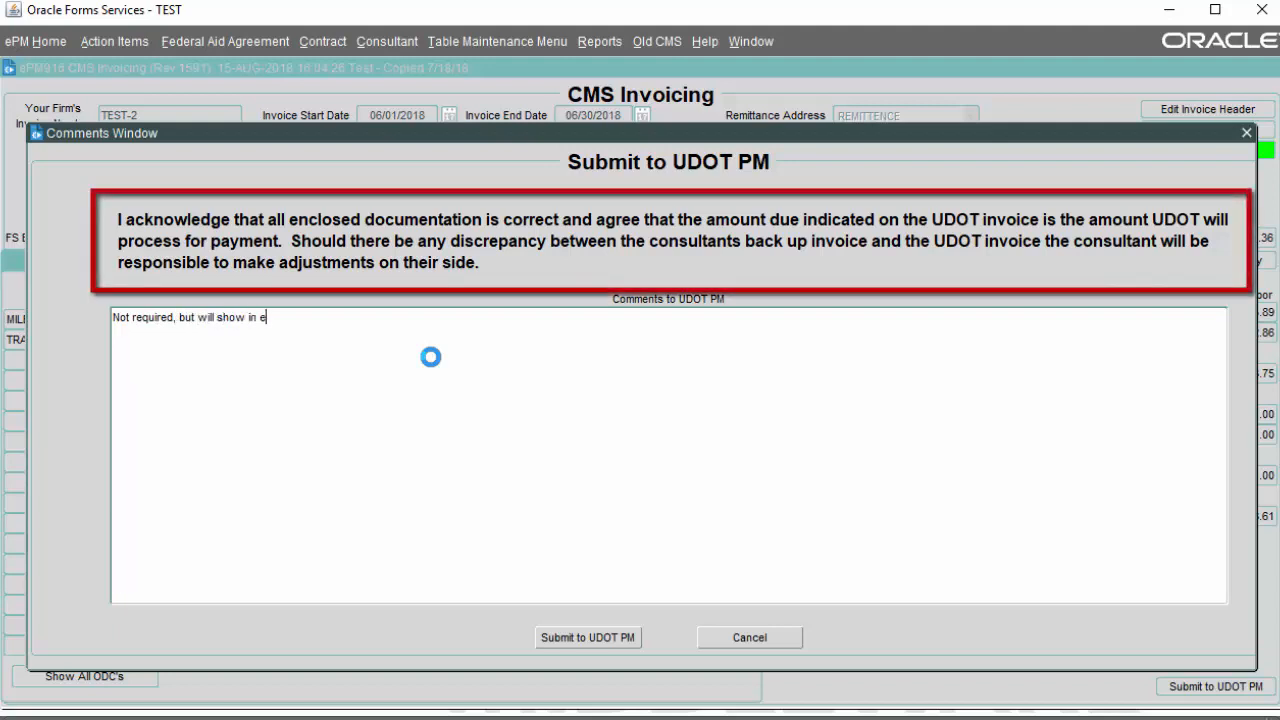
type("unication notes")
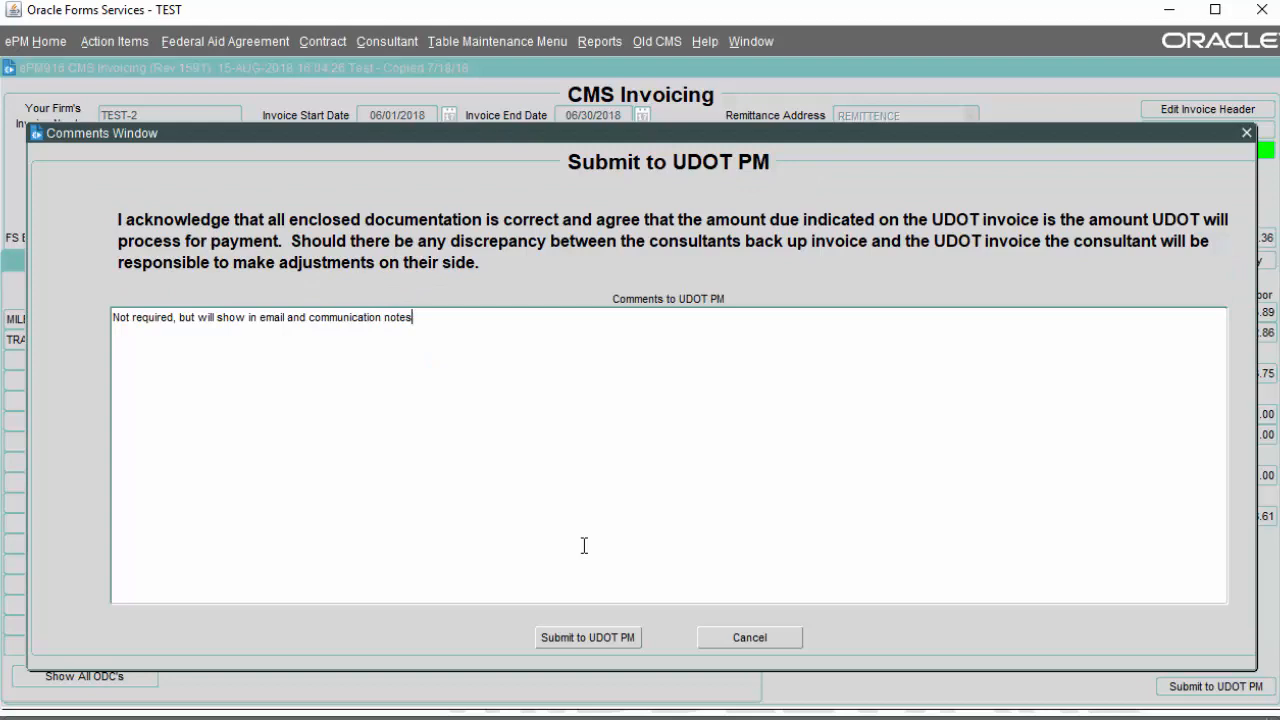
Step: Send the commented invoice to the UDOT PM as a non-final invoice and acknowledge the confirmation
left_click(615, 638)
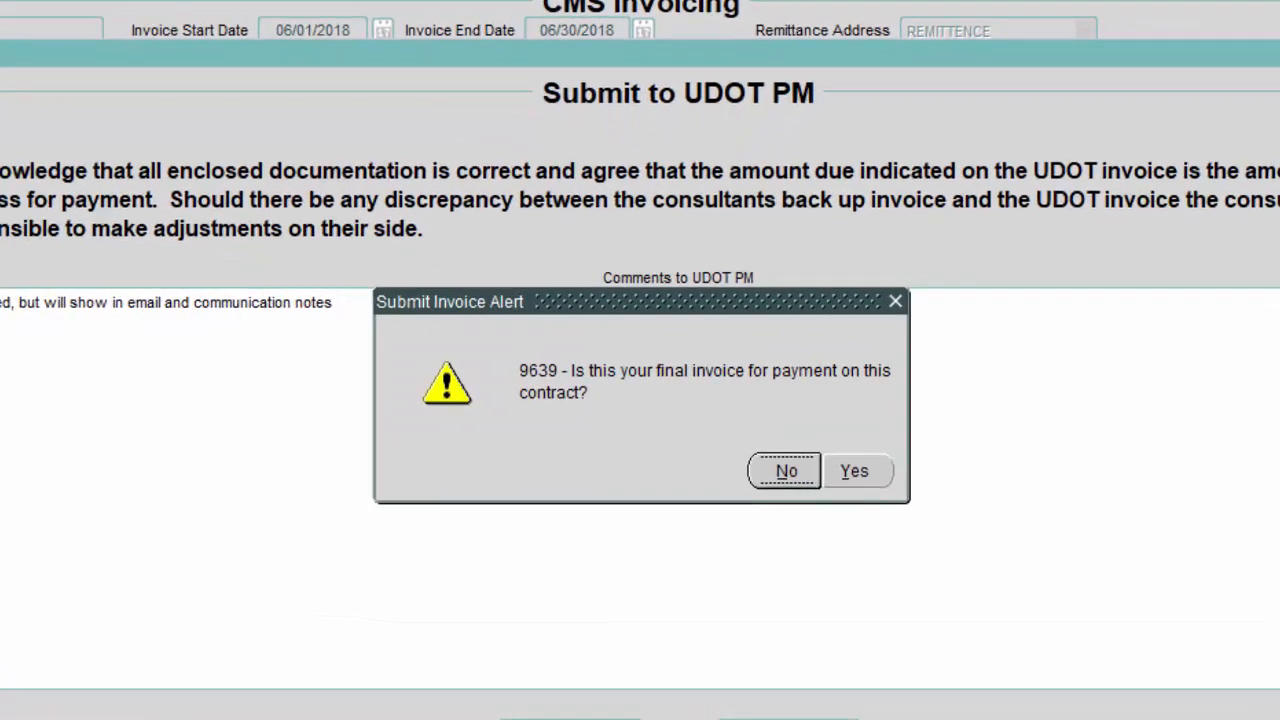
left_click(779, 478)
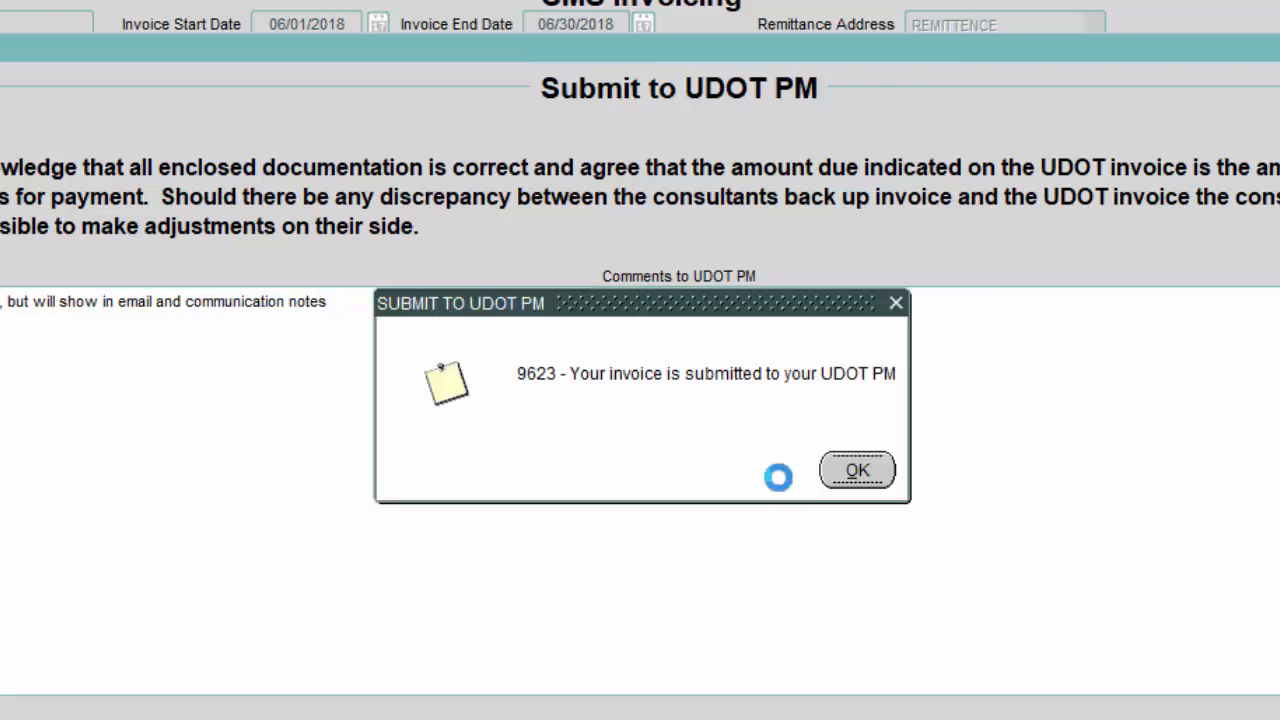
left_click(857, 470)
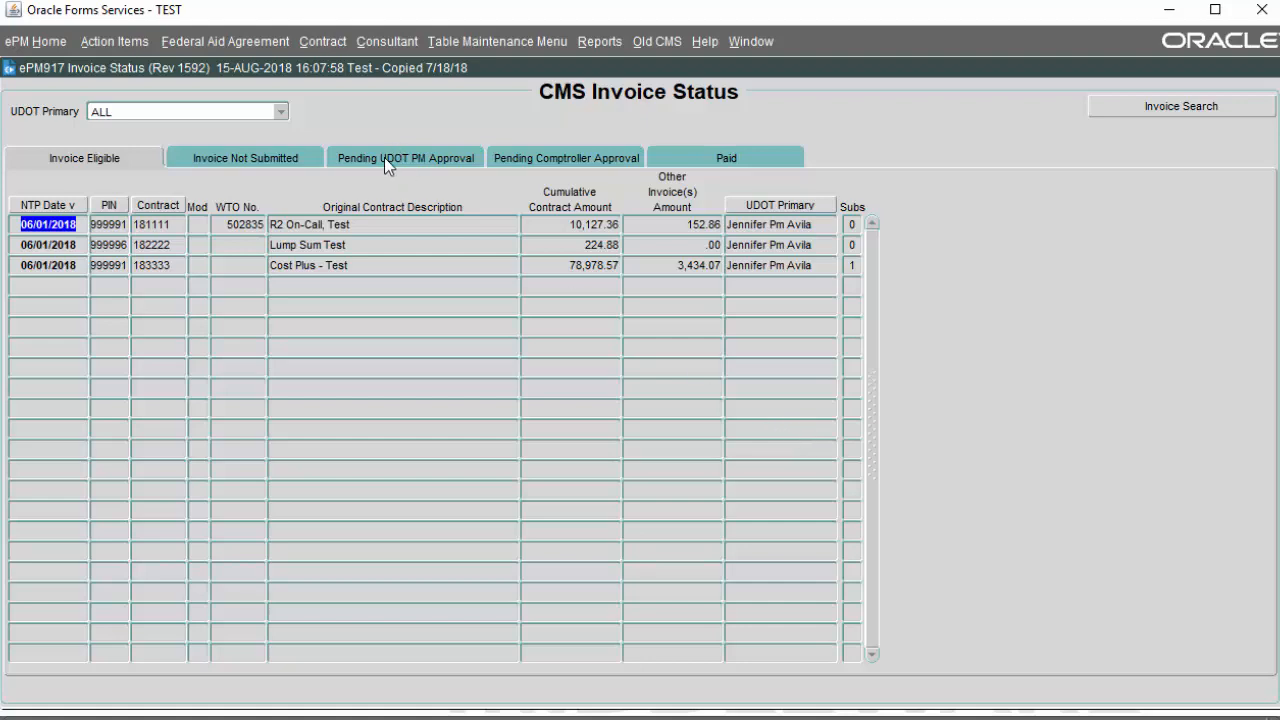
Step: Reopen the Pending UDOT PM Approval invoice, review its comments and history, and print it
left_click(384, 159)
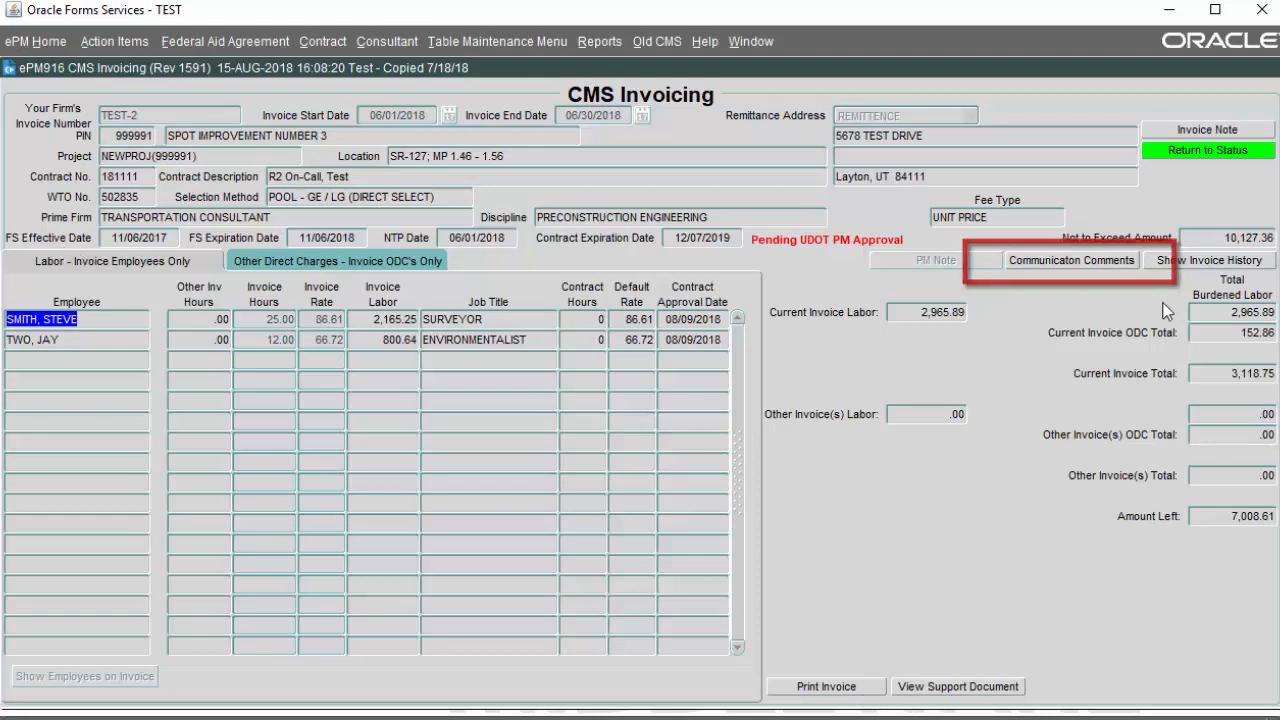
left_click(1048, 259)
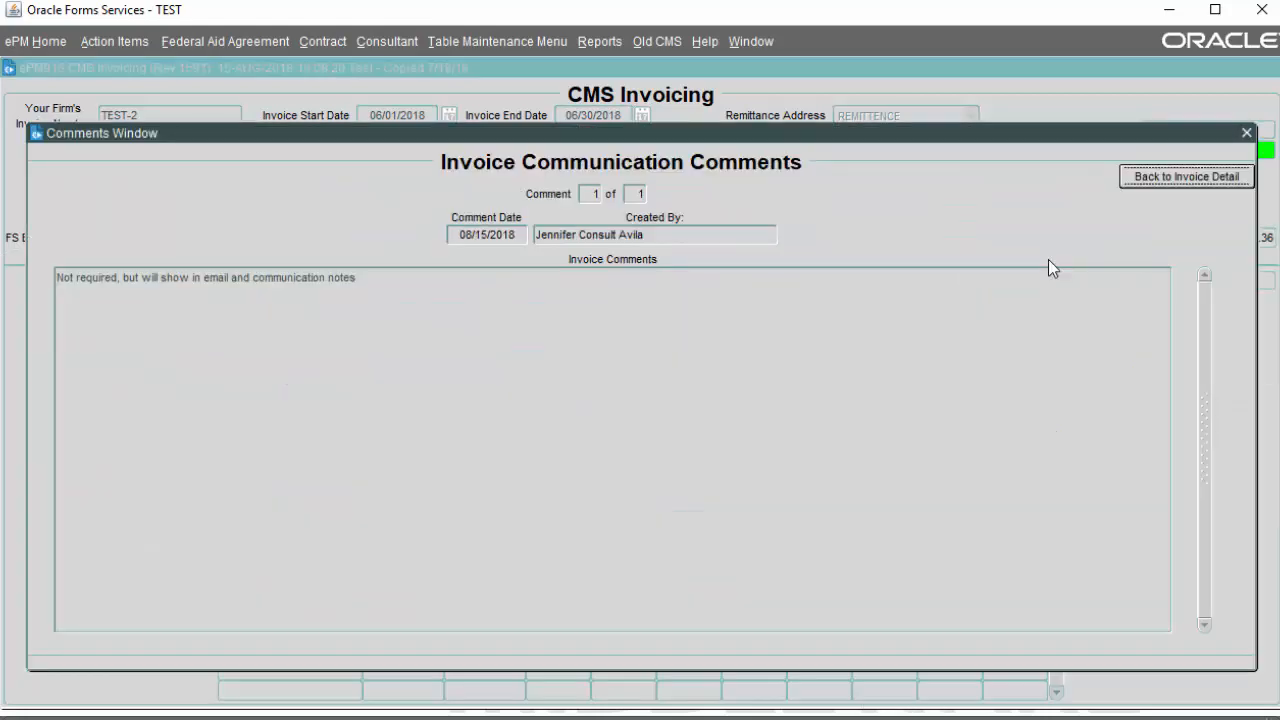
left_click(1170, 178)
left_click(1209, 263)
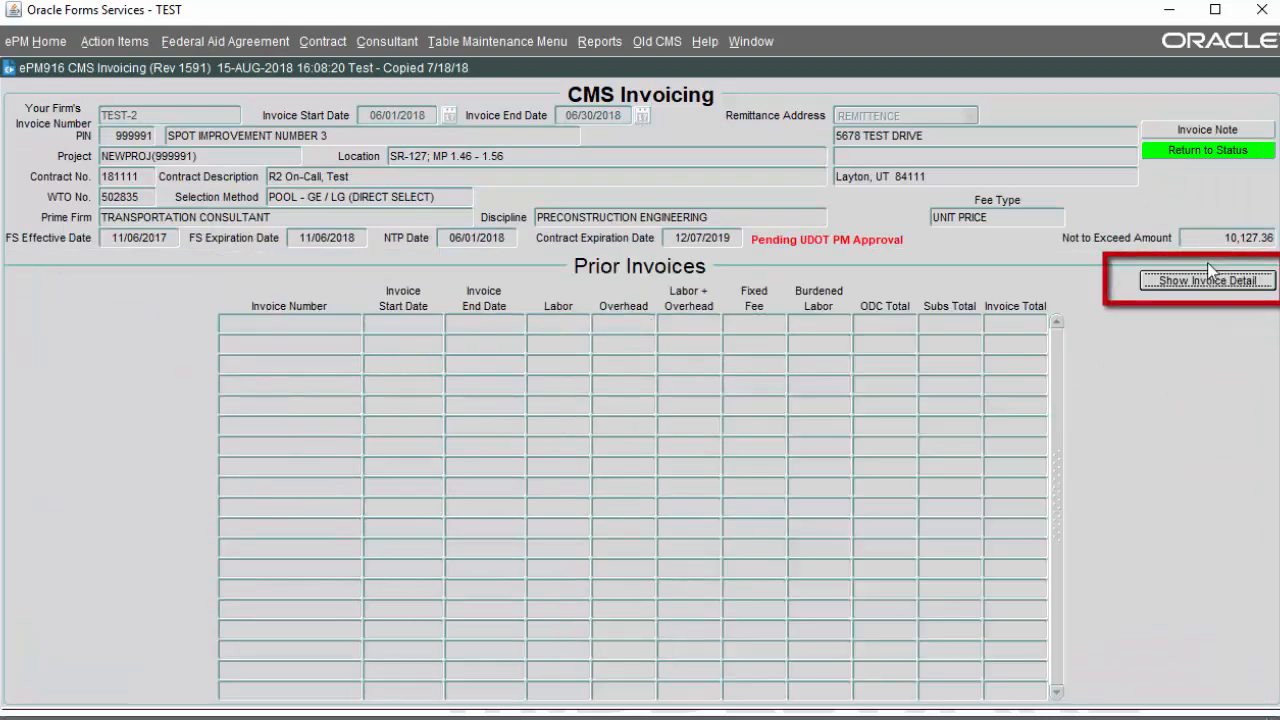
left_click(1196, 282)
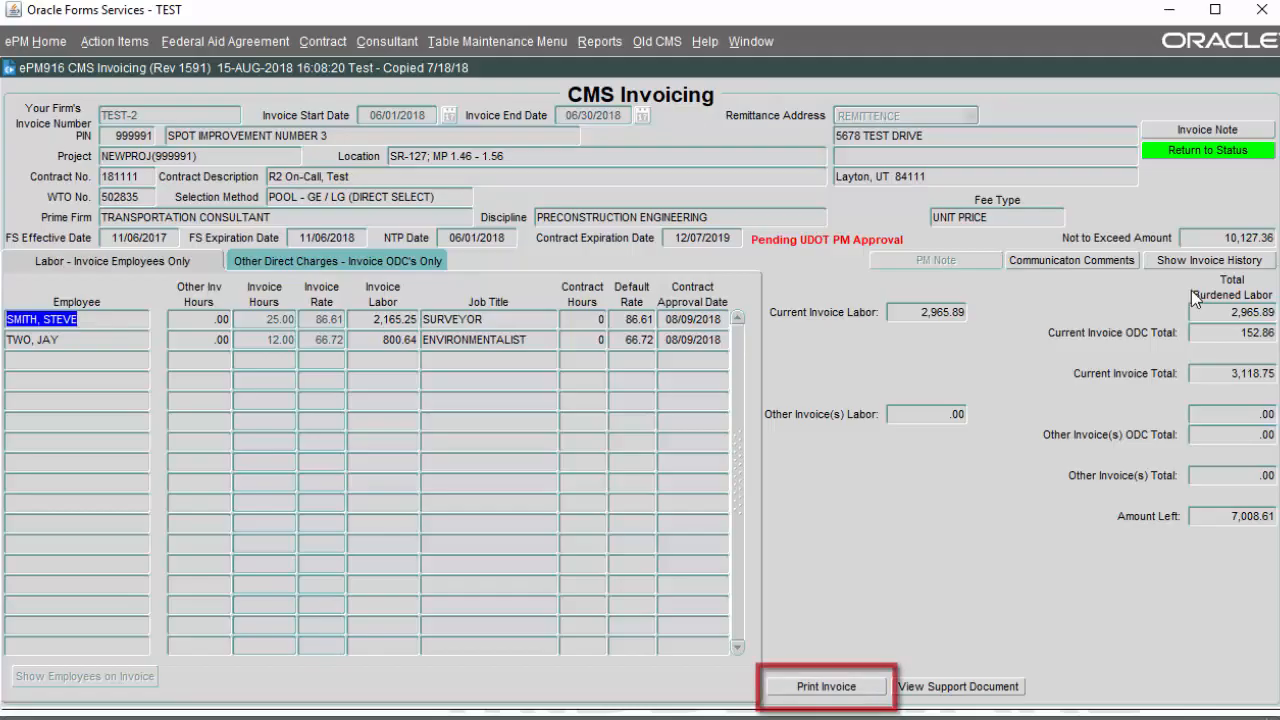
left_click(838, 690)
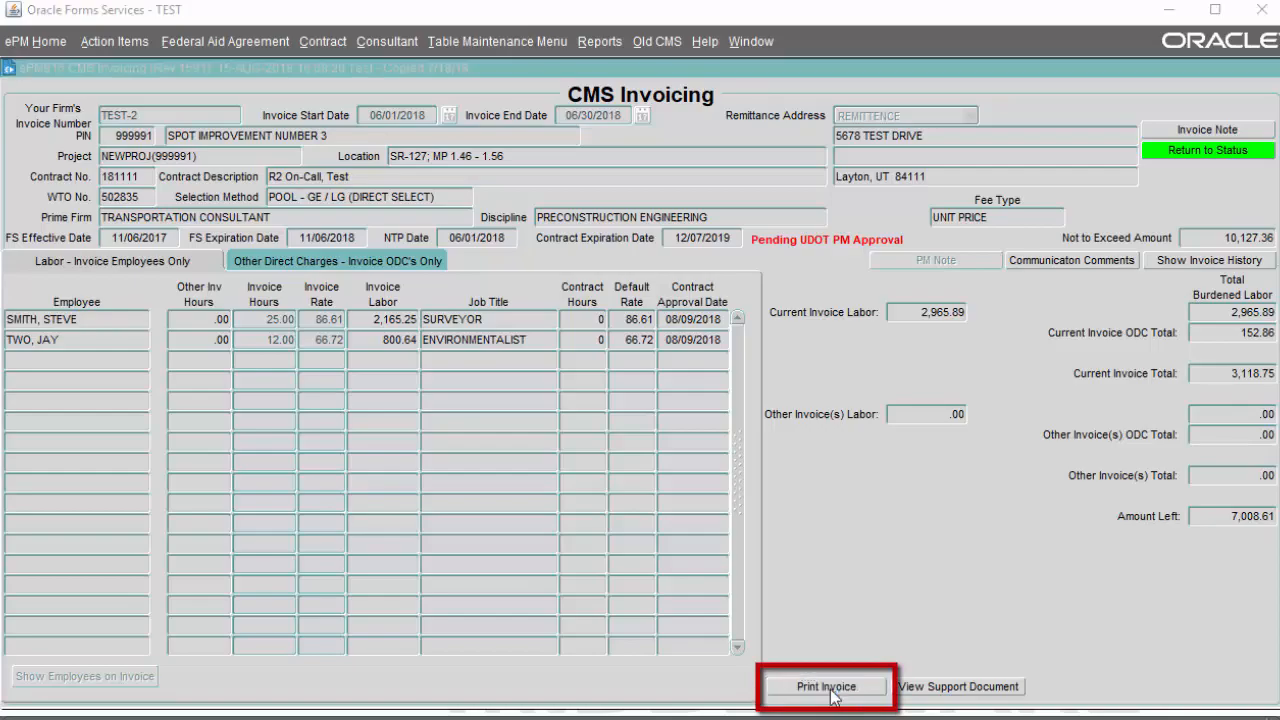